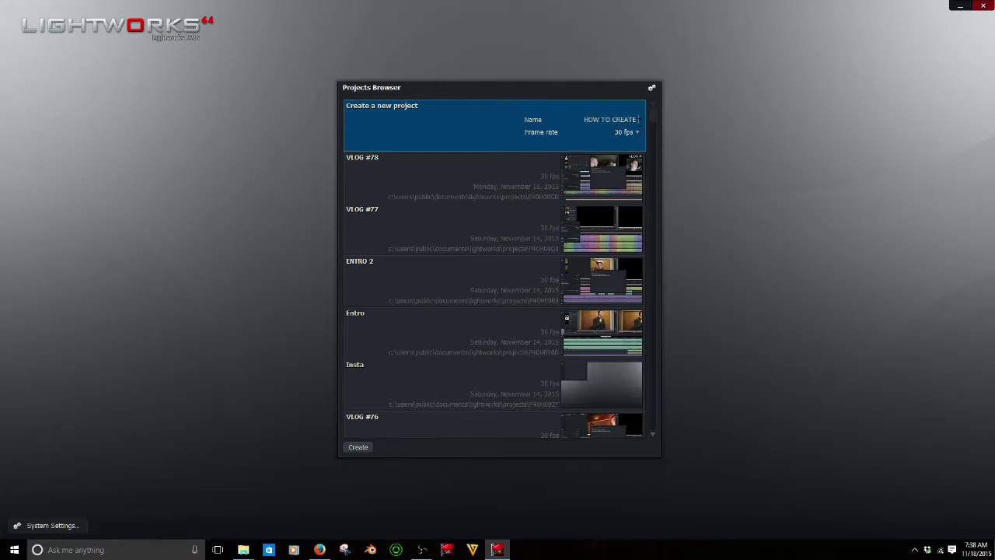
Step: Extend the new project name after HOW TO CREATE with 'FREEZ', keeping 30 fps
{"action": "type", "text": "FREE"}
{"action": "type", "text": "Z"}
Step: Create the new project and dismiss the file import dialog
{"action": "key", "text": "Return"}
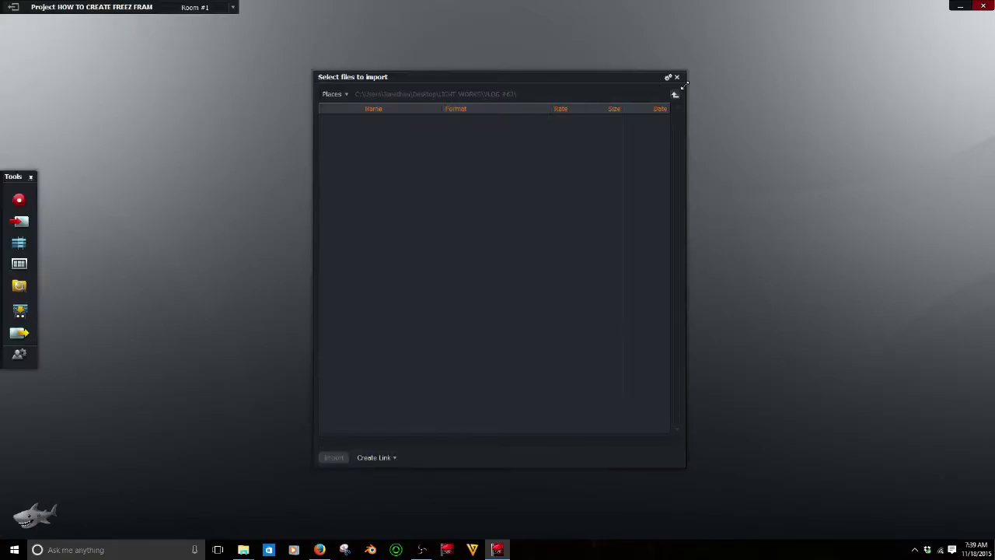
{"action": "left_click", "coordinate": [676, 77]}
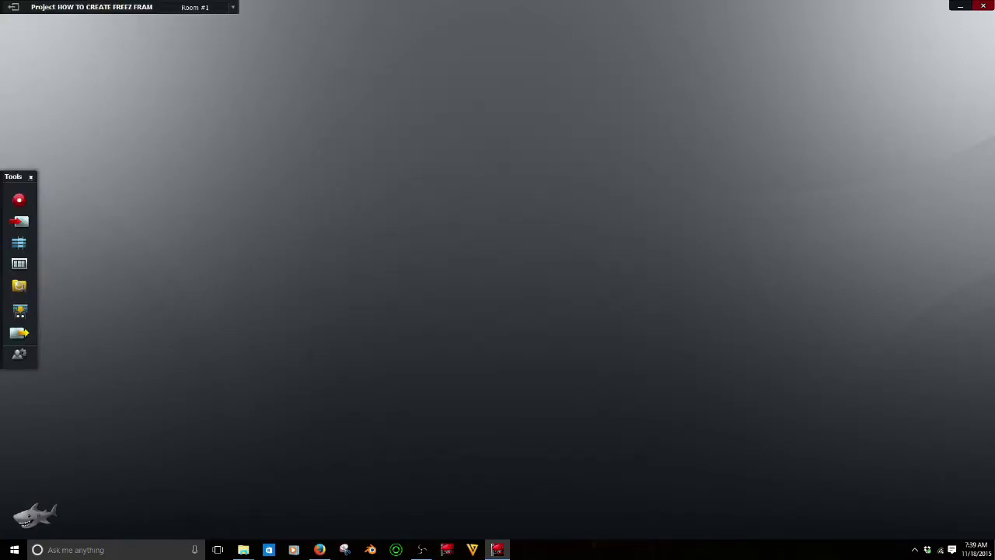
{"action": "left_click", "coordinate": [243, 549]}
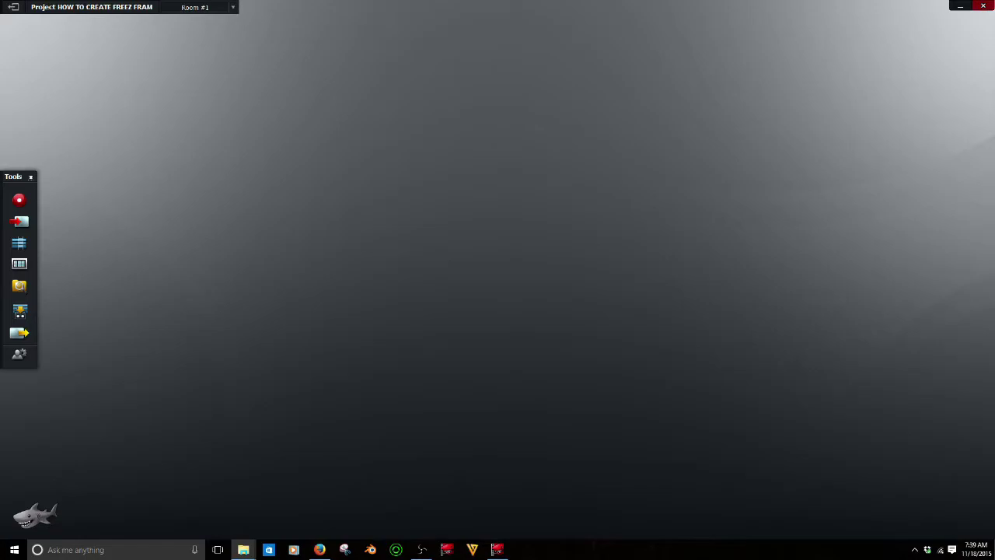
Step: Show clip DSC_3250 in a browser panel and create a new empty Edit #1
{"action": "left_click", "coordinate": [19, 227]}
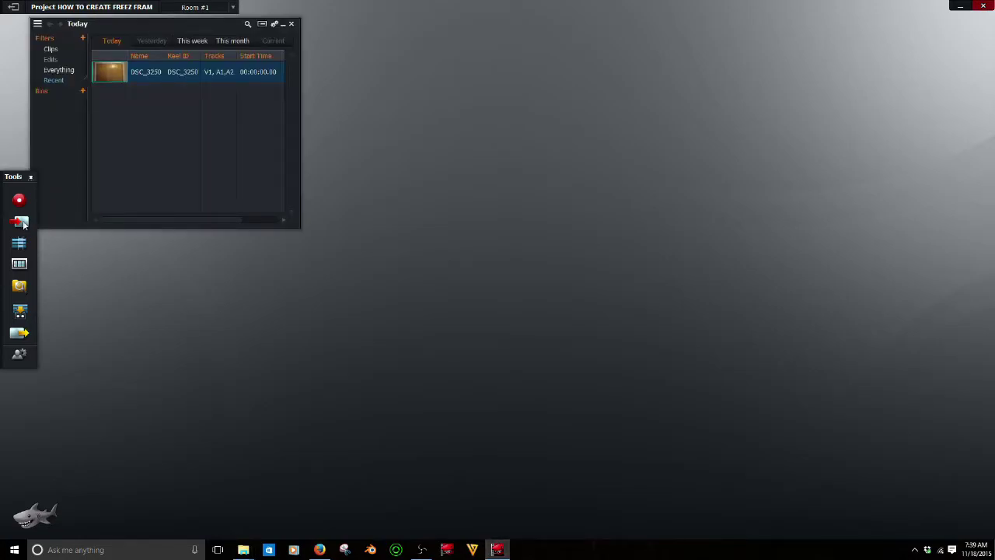
{"action": "left_click", "coordinate": [23, 223]}
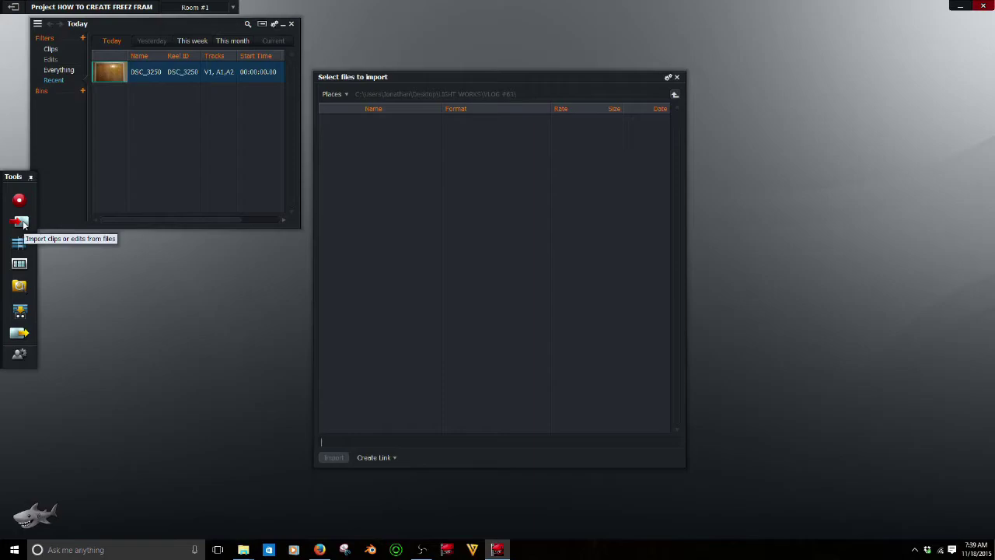
{"action": "left_click", "coordinate": [674, 94]}
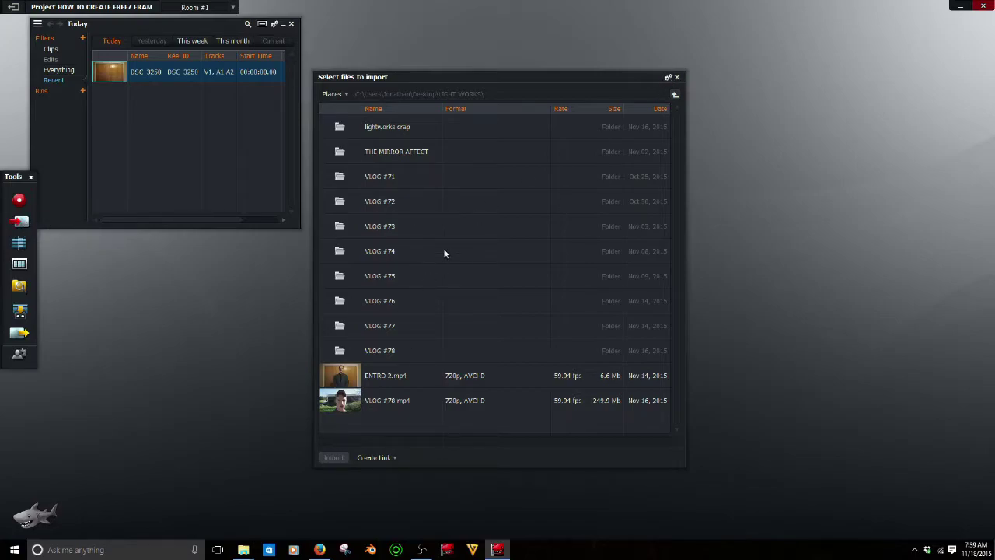
{"action": "left_click", "coordinate": [677, 78]}
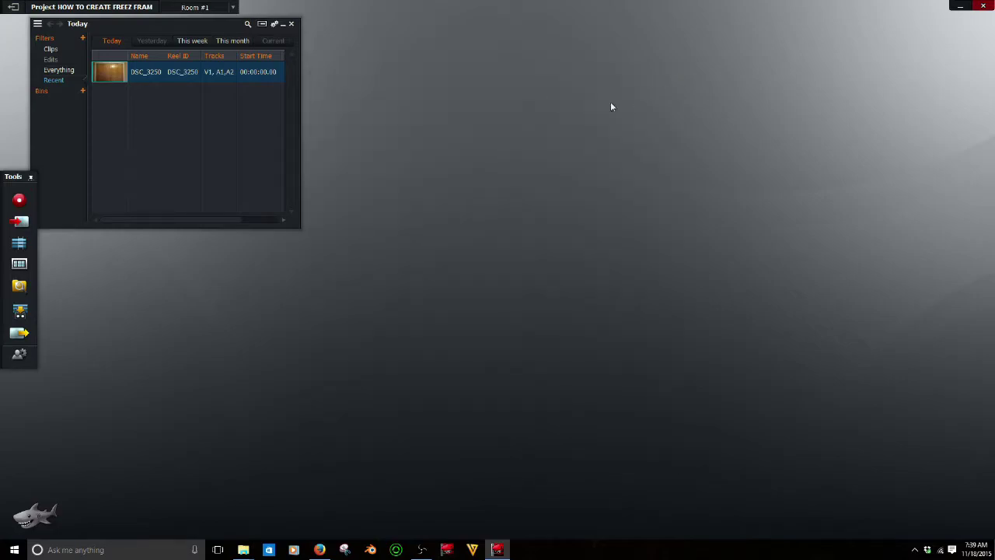
{"action": "left_click", "coordinate": [20, 243]}
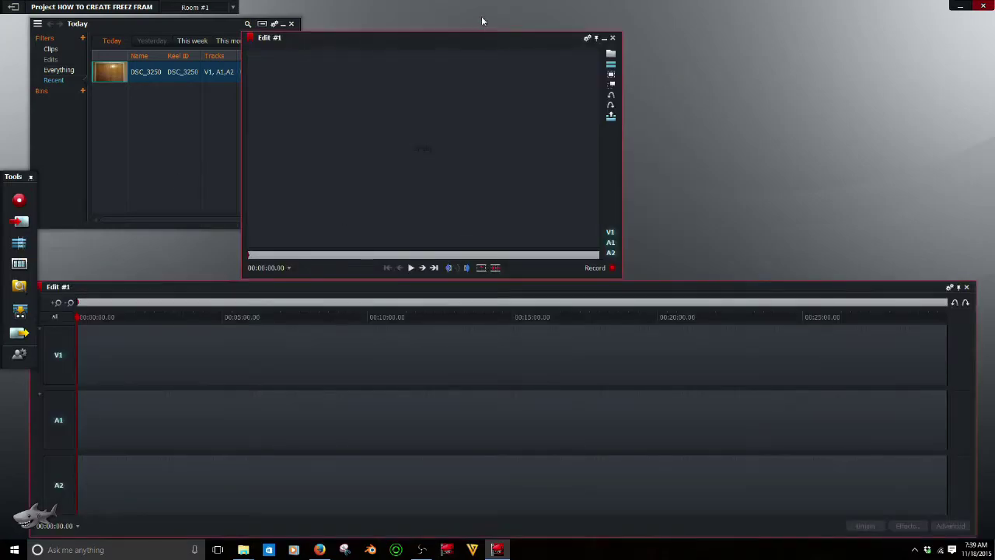
Step: Move the Edit #1 viewer right and cue clip DSC_3250 to 00:00:03.07 in its own viewer
{"action": "left_click_drag", "start_coordinate": [449, 41], "coordinate": [803, 41]}
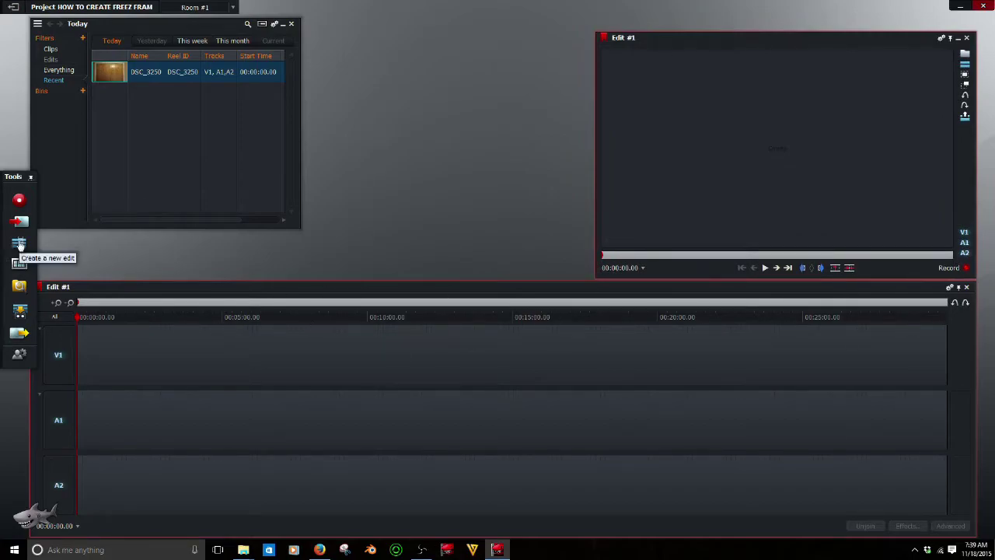
{"action": "left_click", "coordinate": [119, 72]}
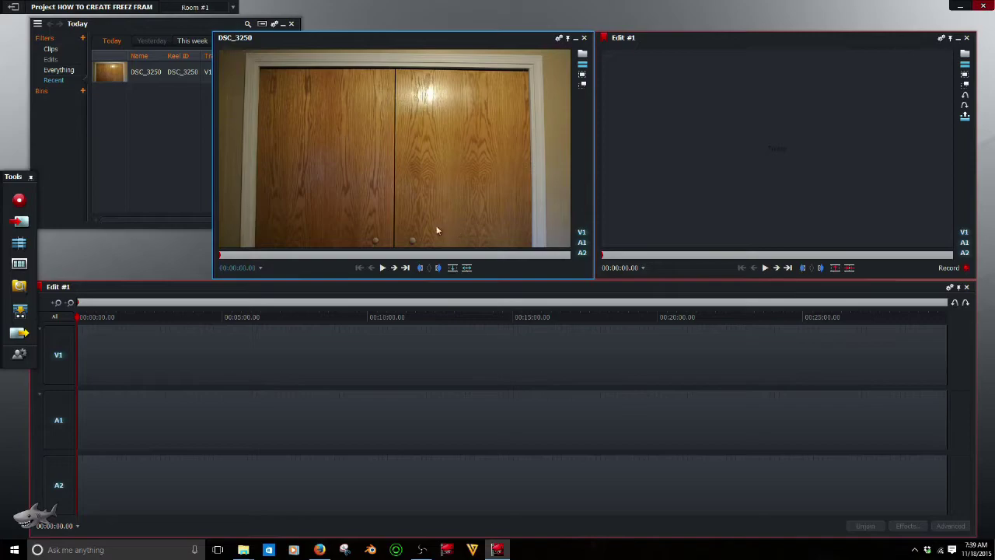
{"action": "left_click", "coordinate": [381, 267]}
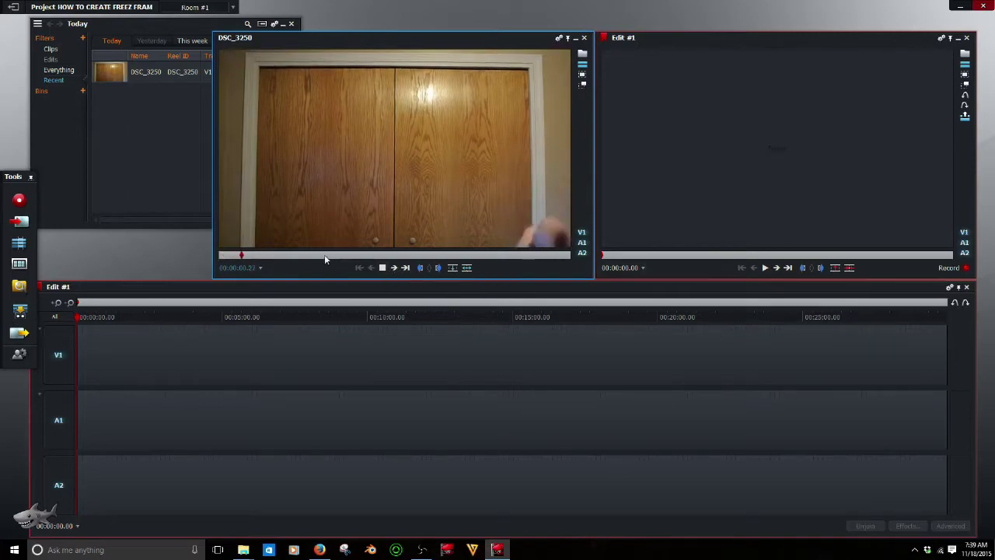
{"action": "left_click", "coordinate": [301, 255]}
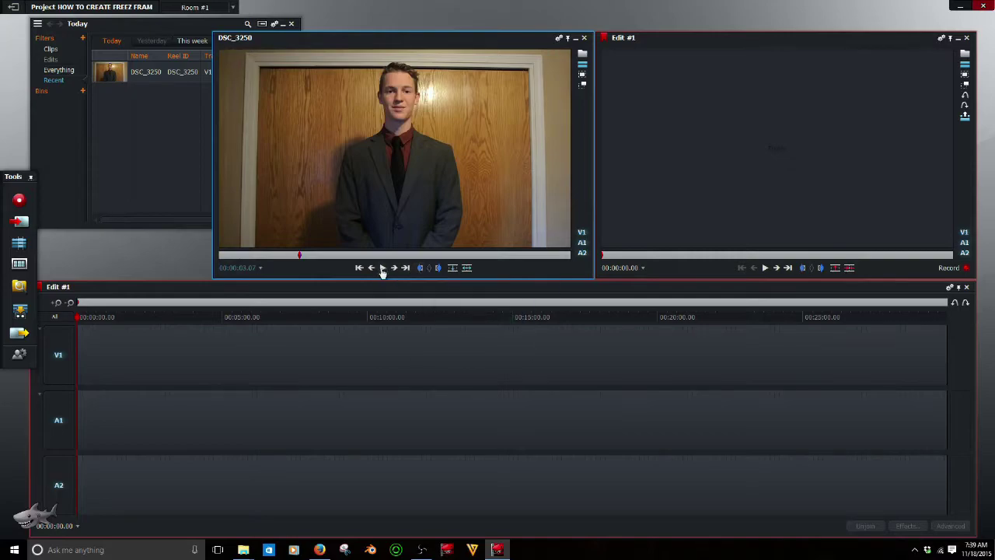
Step: Mark the DSC_3250 section from 00:00:03.07 to 00:00:06.26
{"action": "key", "text": "o"}
{"action": "left_click", "coordinate": [280, 255]}
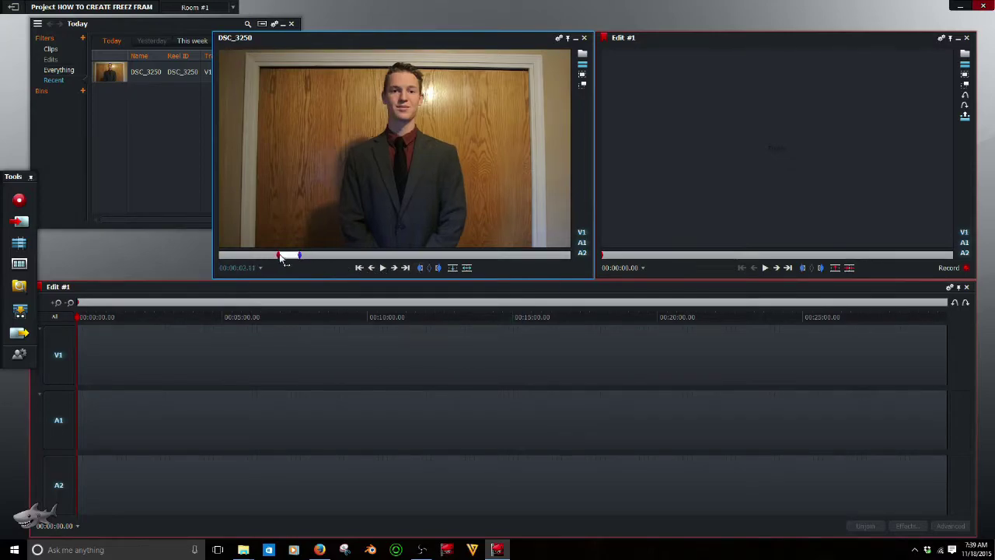
{"action": "key", "text": "space"}
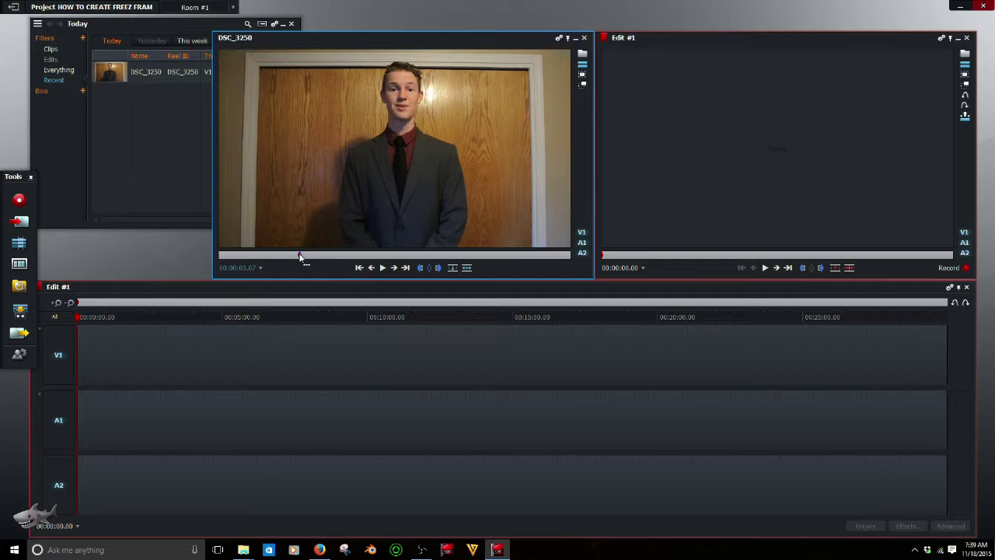
{"action": "left_click", "coordinate": [382, 268]}
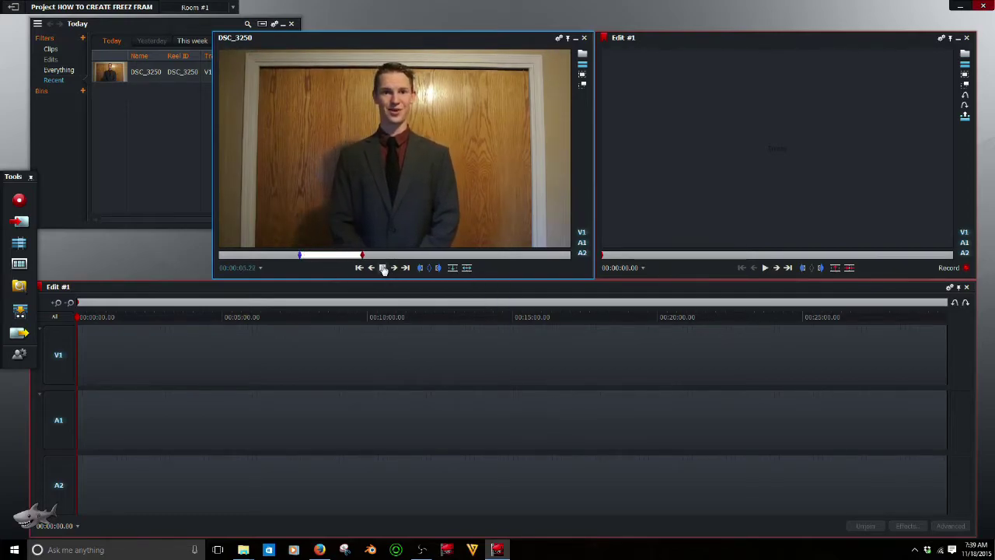
{"action": "left_click", "coordinate": [383, 267]}
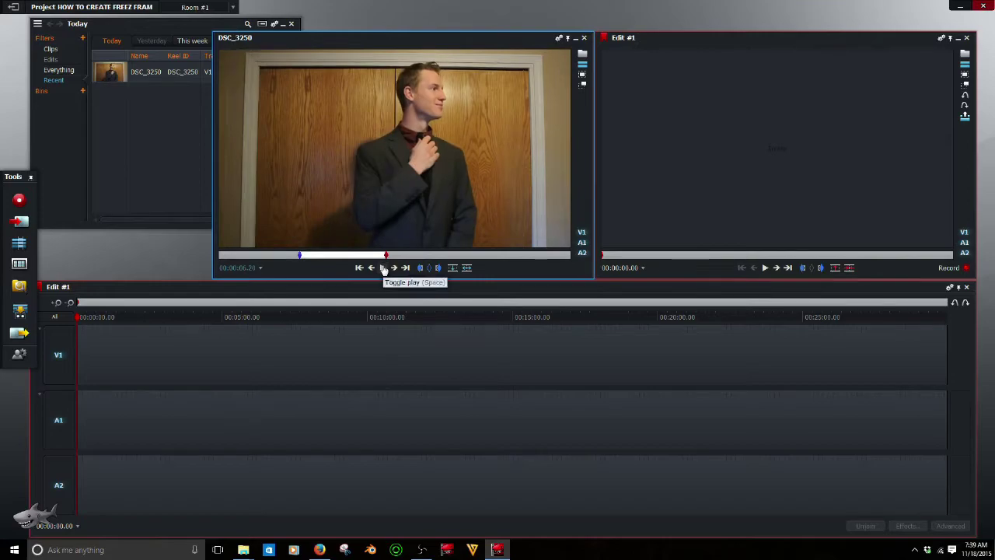
{"action": "left_click", "coordinate": [438, 267]}
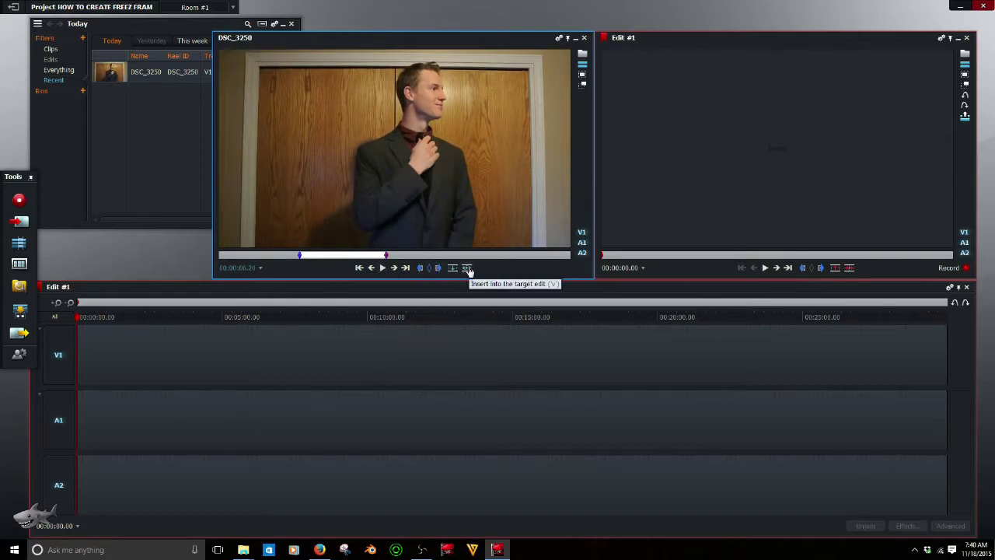
Step: Insert the marked DSC_3250 section into Edit #1 on V1, A1 and A2
{"action": "left_click", "coordinate": [467, 267]}
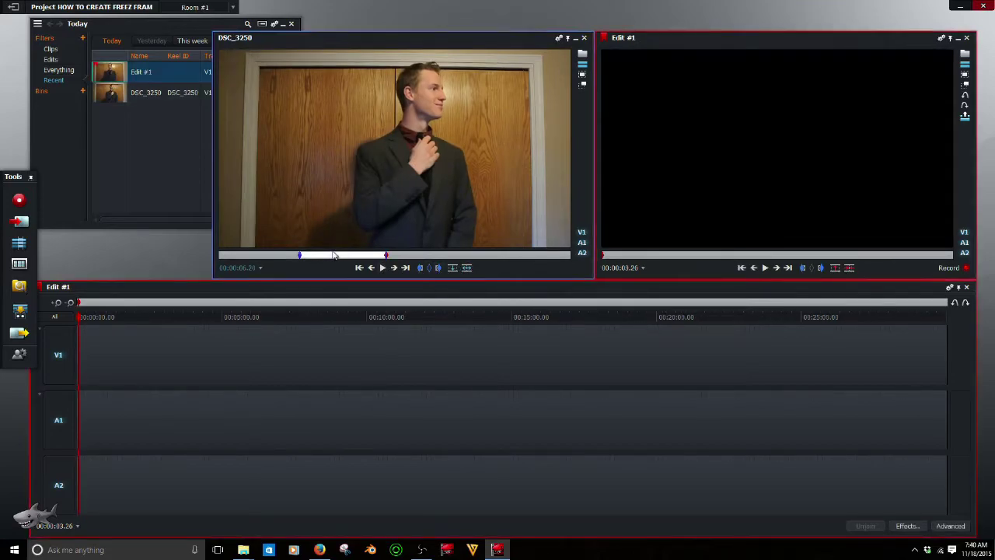
{"action": "left_click", "coordinate": [56, 303]}
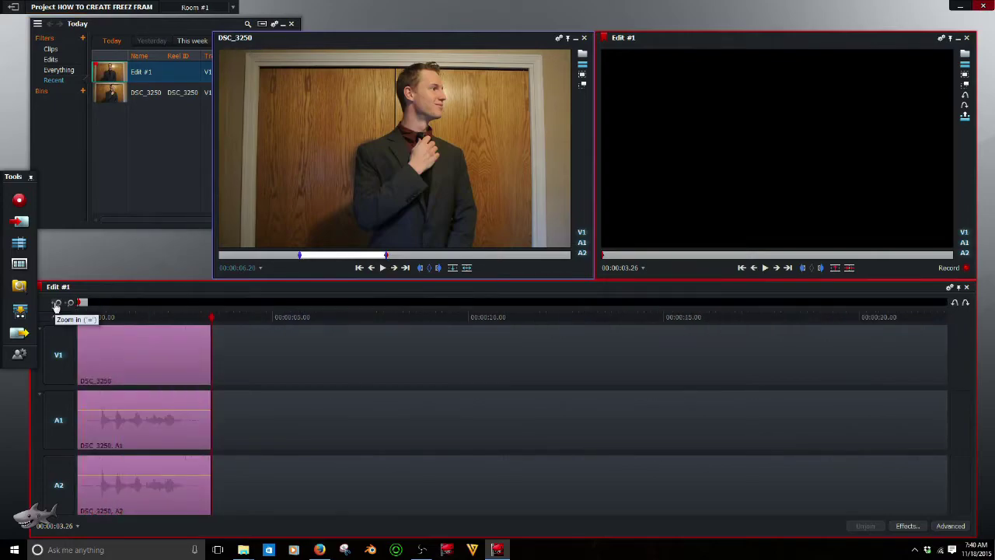
{"action": "left_click", "coordinate": [56, 303]}
{"action": "left_click", "coordinate": [69, 304]}
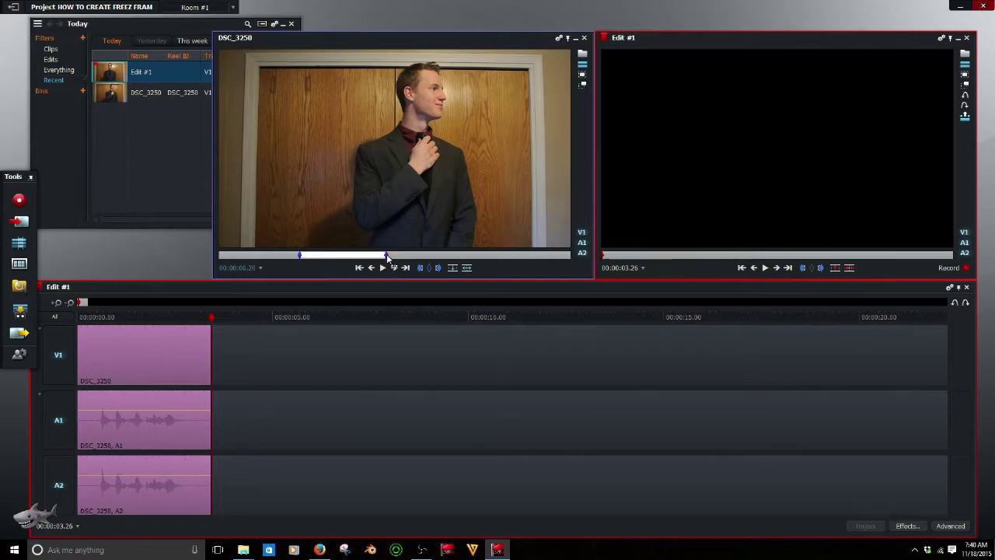
Step: Set a new source in mark at the single frame 00:00:06.21
{"action": "left_click", "coordinate": [420, 269]}
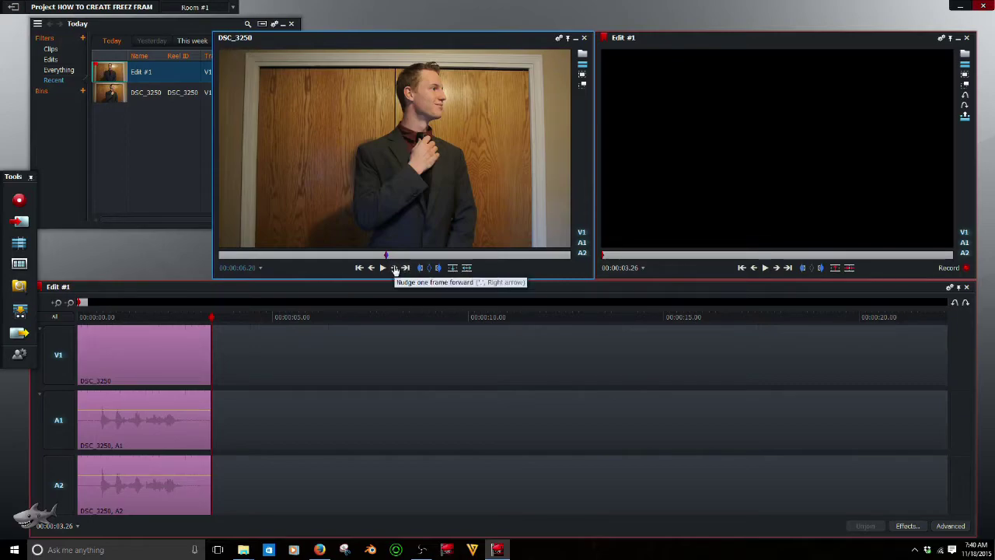
{"action": "left_click", "coordinate": [395, 268]}
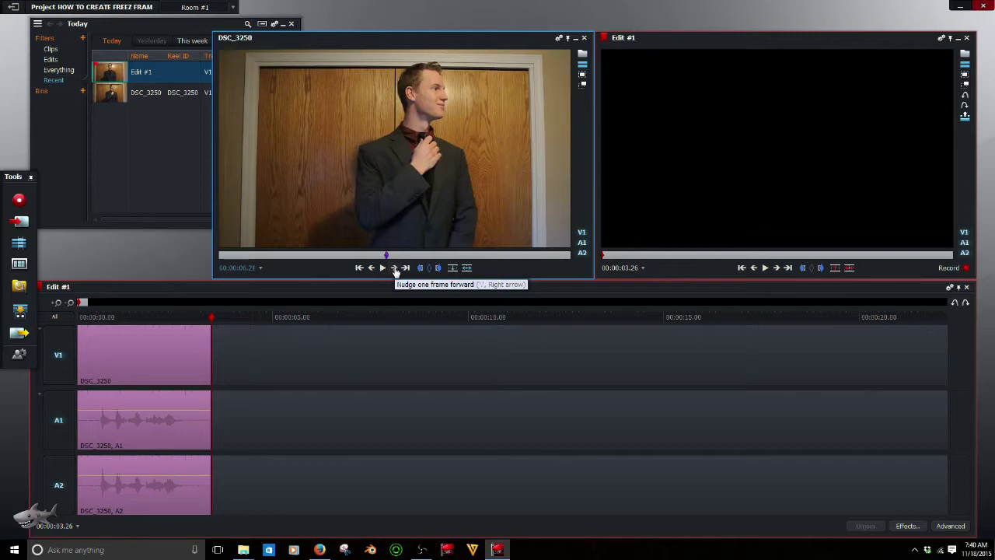
{"action": "left_click", "coordinate": [438, 270]}
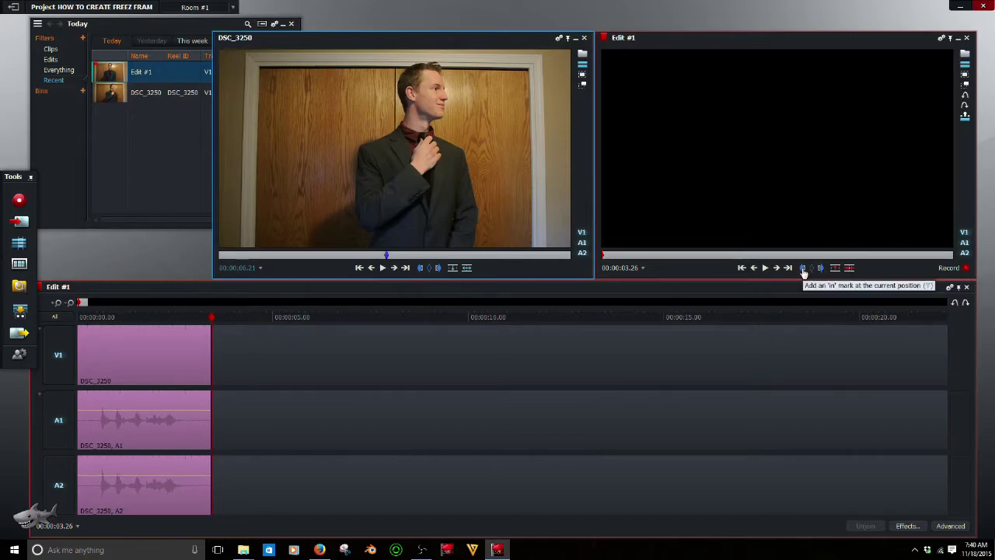
Step: Add a short DSC_3250 segment with B just past the first clip's end on V1, A1, A2
{"action": "left_click", "coordinate": [803, 269]}
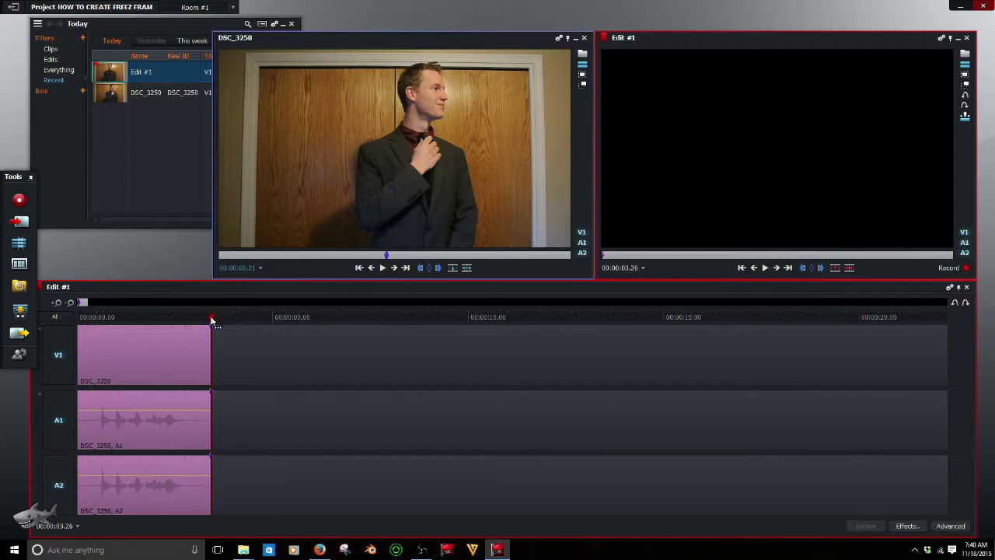
{"action": "left_click_drag", "start_coordinate": [211, 321], "coordinate": [227, 322]}
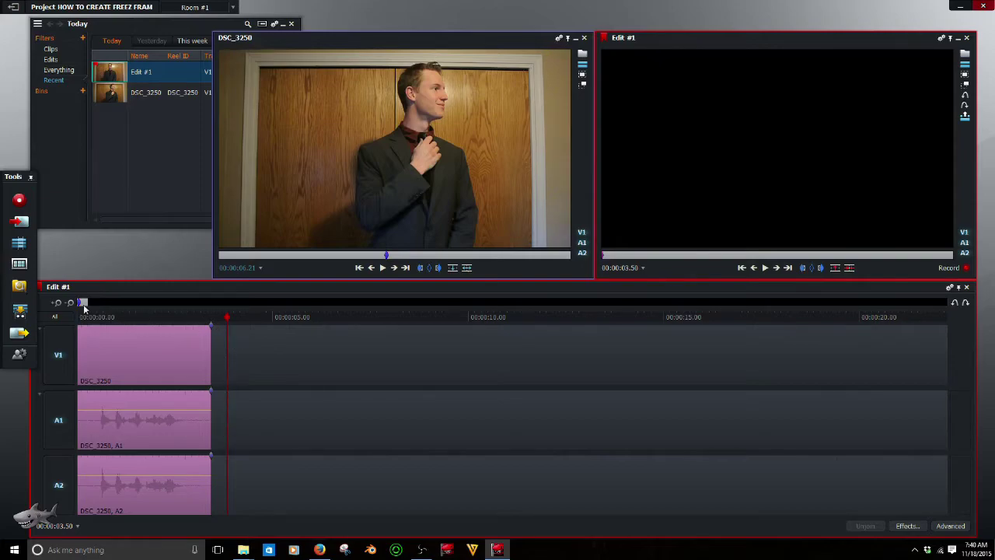
{"action": "left_click_drag", "start_coordinate": [82, 303], "coordinate": [109, 303]}
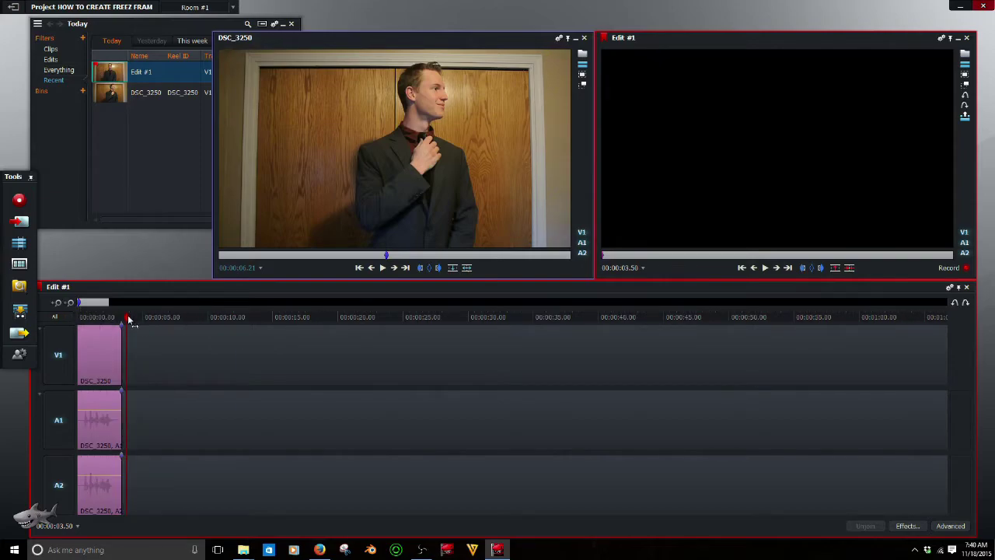
{"action": "left_click", "coordinate": [58, 302]}
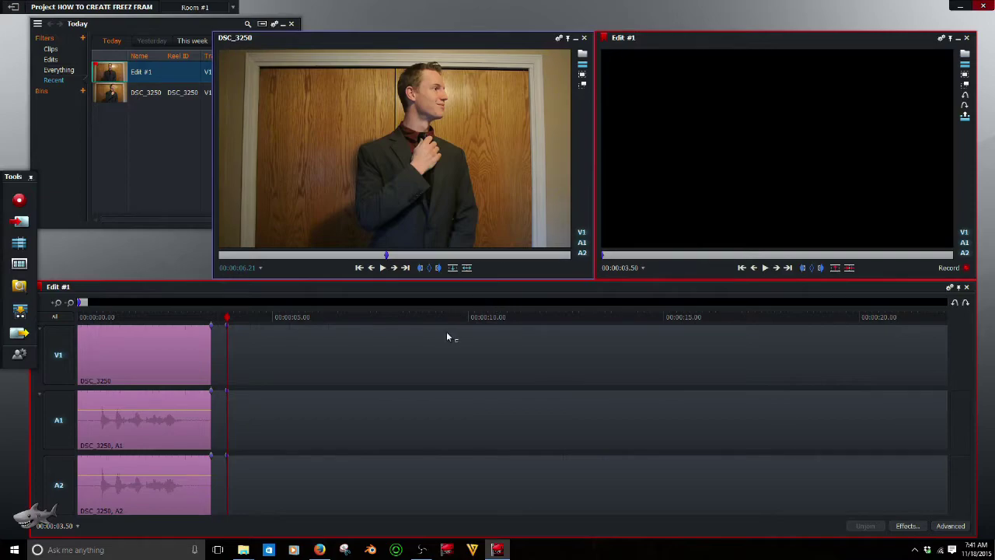
{"action": "key", "text": "b"}
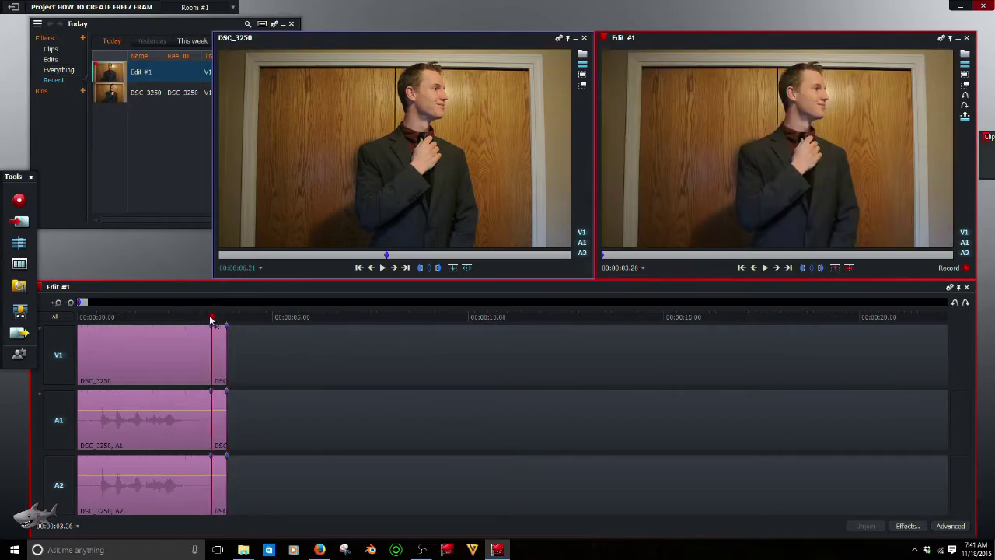
{"action": "left_click", "coordinate": [236, 332]}
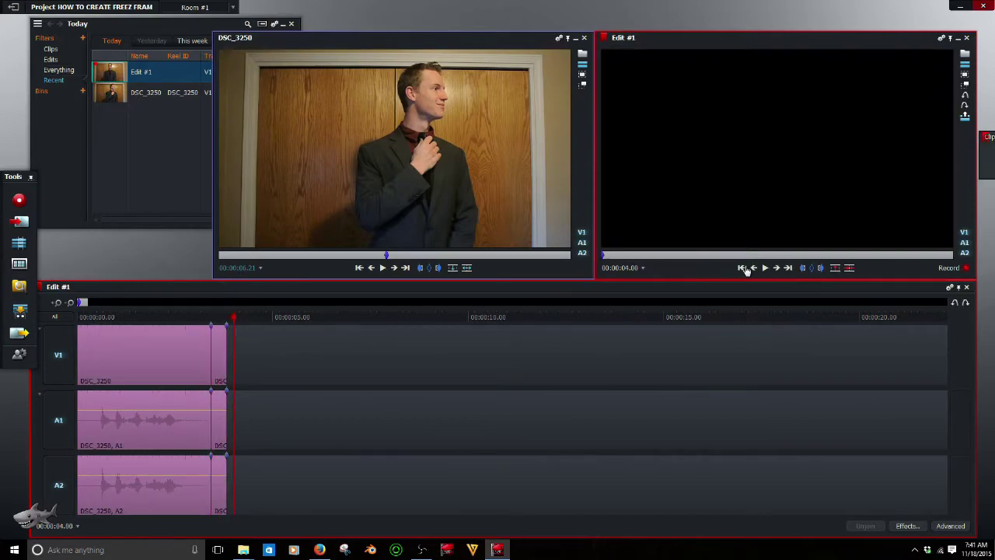
Step: Mark an out point two seconds later and insert another DSC_3250 segment up to about 5 s
{"action": "left_click", "coordinate": [741, 267]}
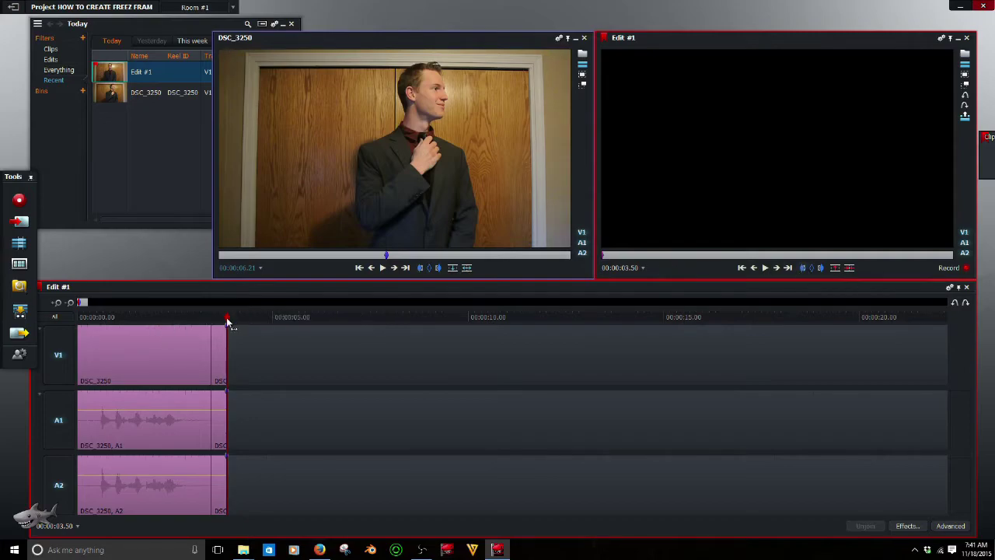
{"action": "mouse_move", "coordinate": [226, 320]}
{"action": "left_mouse_down"}
{"action": "mouse_move", "coordinate": [302, 331]}
{"action": "mouse_move", "coordinate": [228, 337]}
{"action": "mouse_move", "coordinate": [275, 336]}
{"action": "left_mouse_up"}
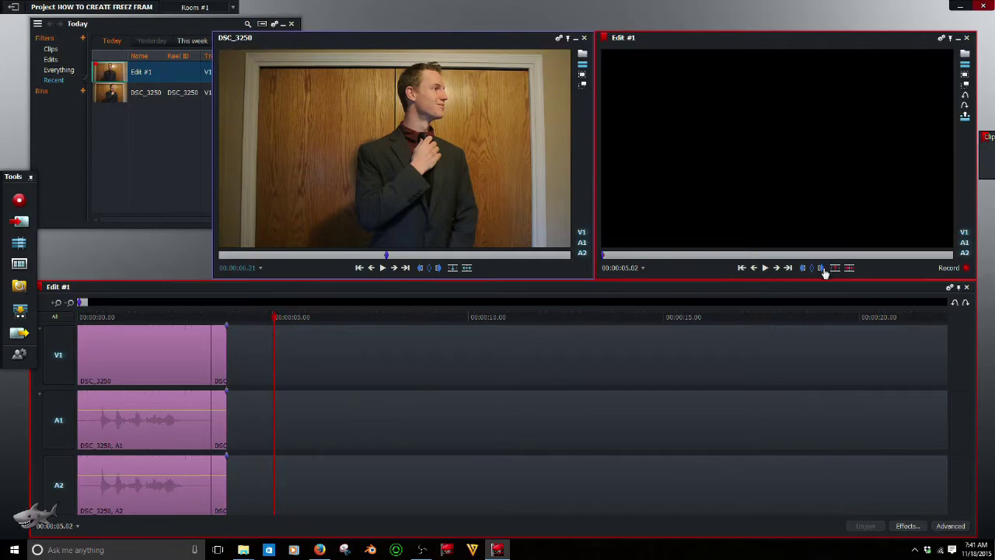
{"action": "left_click", "coordinate": [821, 268]}
{"action": "key", "text": "b"}
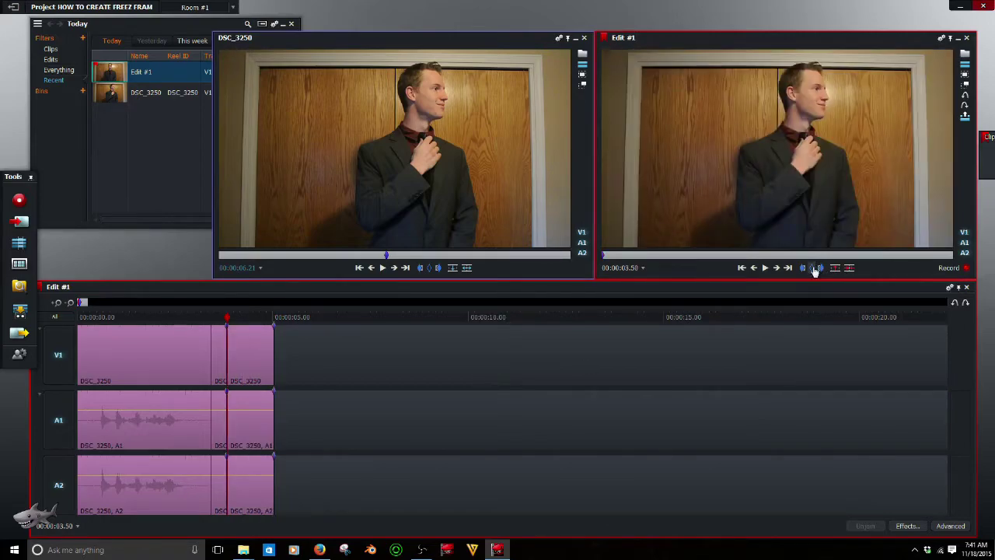
{"action": "left_click_drag", "start_coordinate": [228, 318], "coordinate": [219, 319]}
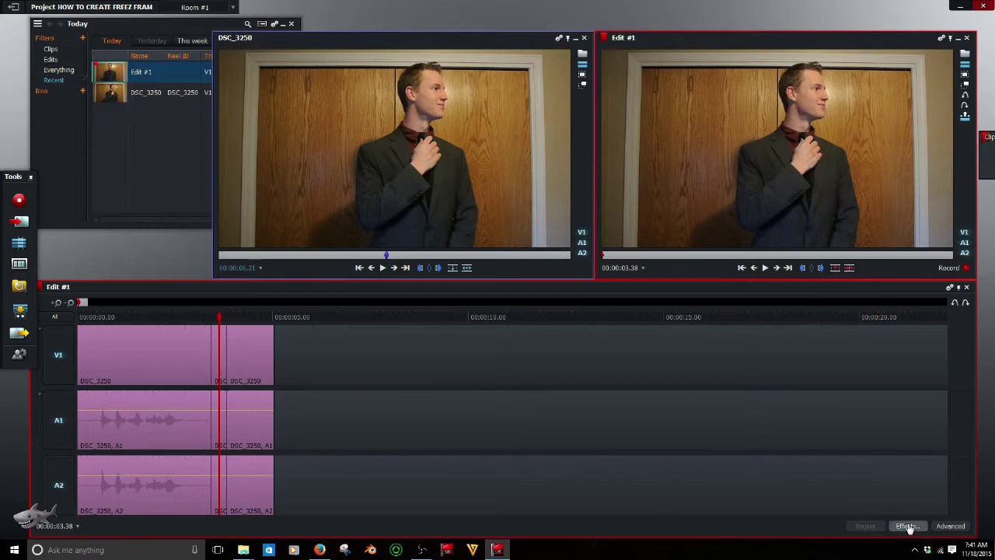
{"action": "left_click", "coordinate": [906, 526]}
Step: Apply the Video > Colour > Colour Tint effect to the short segment
{"action": "left_click", "coordinate": [579, 134]}
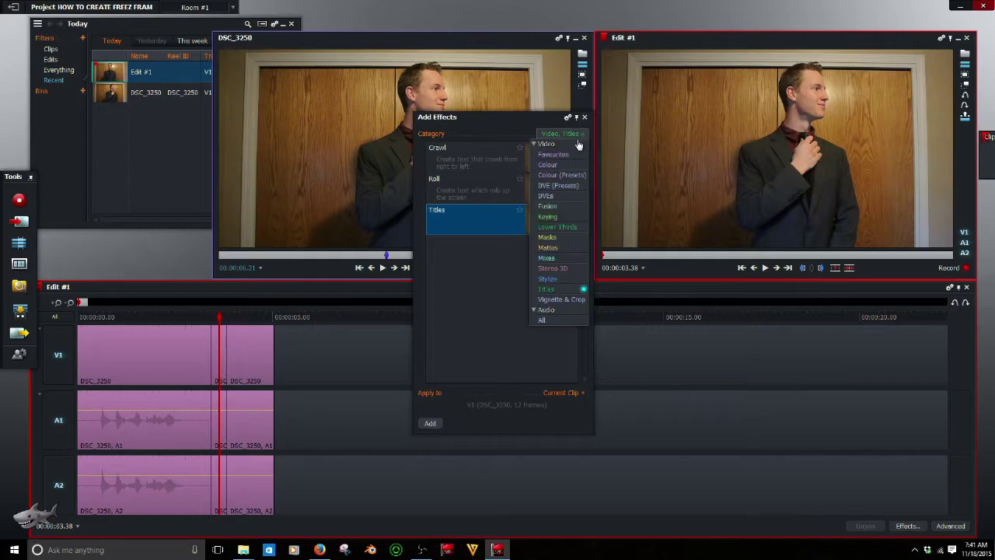
{"action": "left_click", "coordinate": [565, 166]}
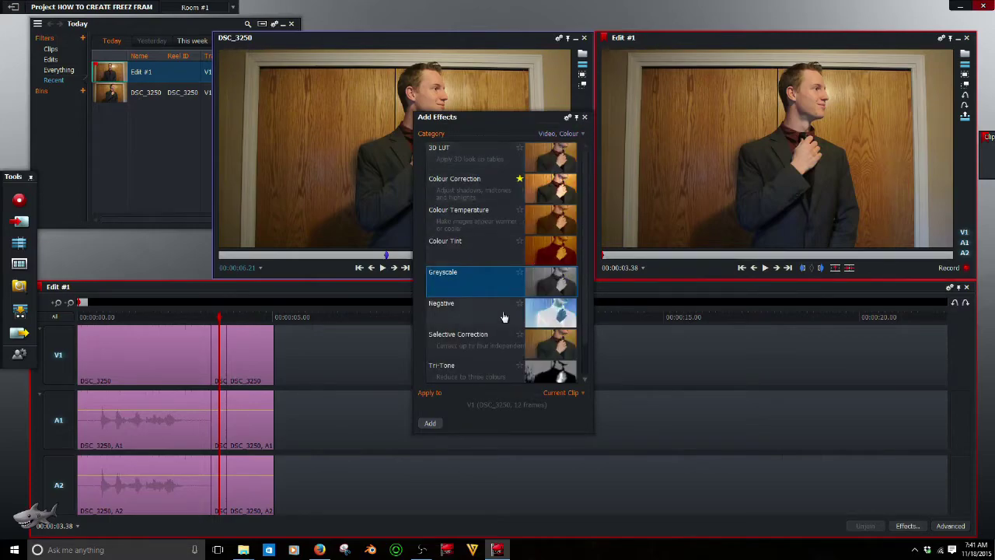
{"action": "left_click", "coordinate": [482, 256]}
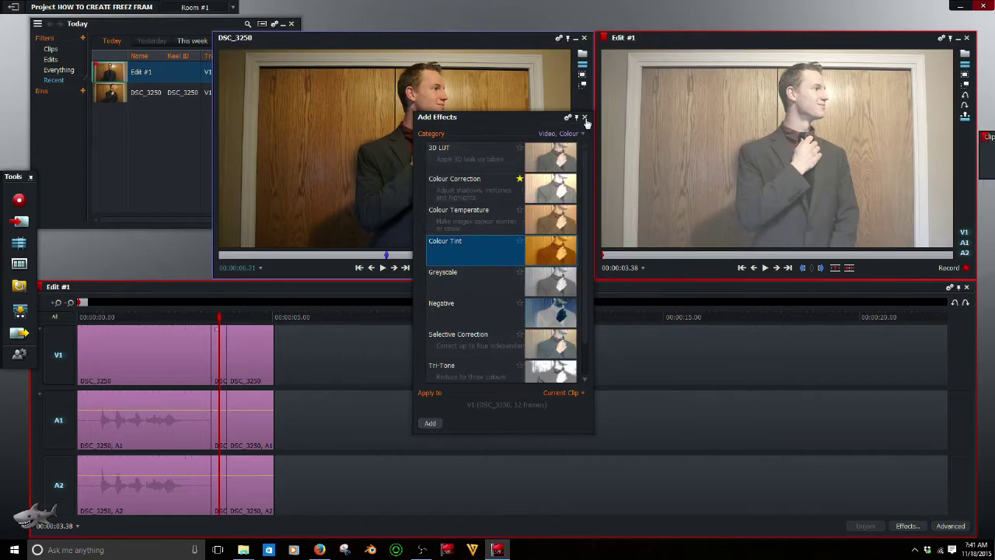
{"action": "left_click", "coordinate": [585, 118]}
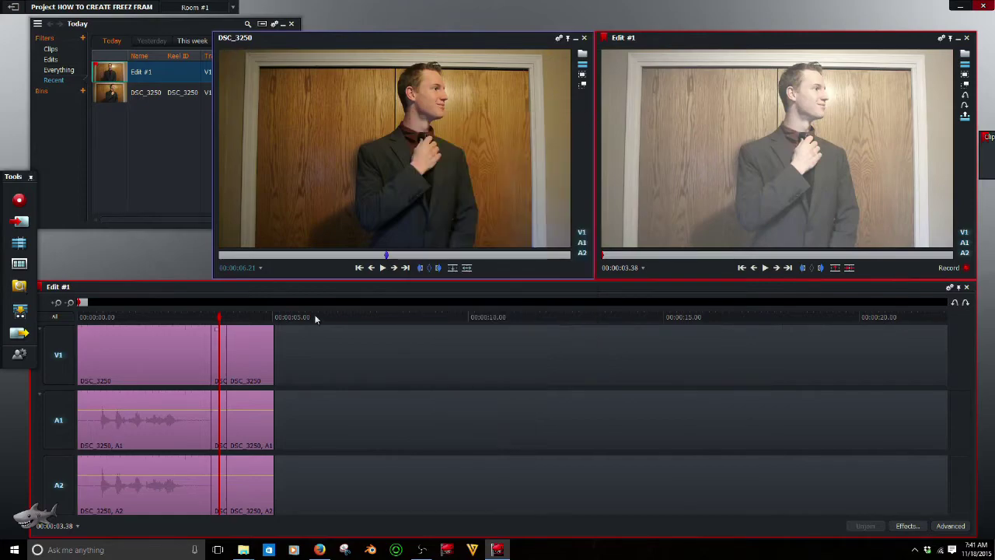
Step: Set the Colour Tint amount to 100% in the clip's effect settings
{"action": "right_click", "coordinate": [217, 350]}
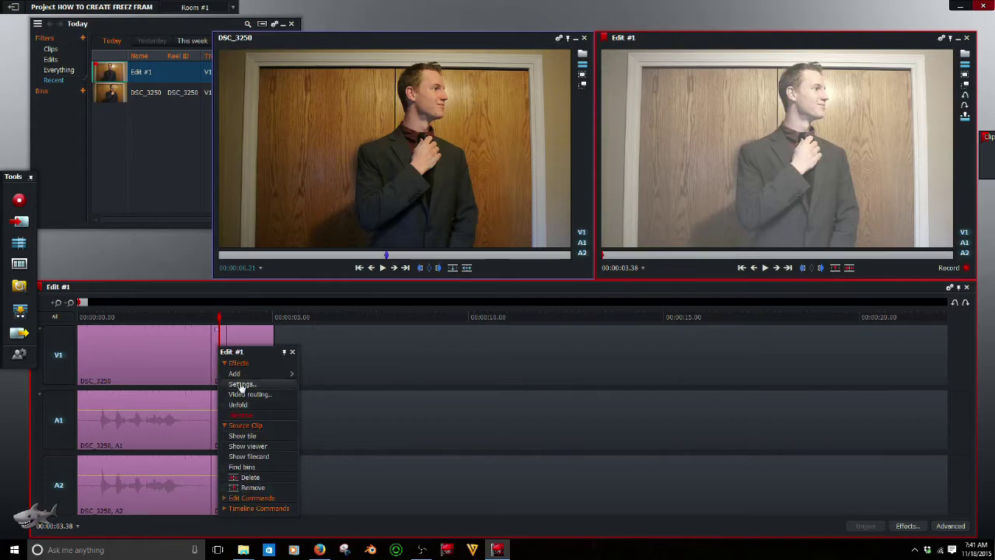
{"action": "left_click", "coordinate": [241, 385]}
{"action": "left_click_drag", "start_coordinate": [243, 78], "coordinate": [289, 79]}
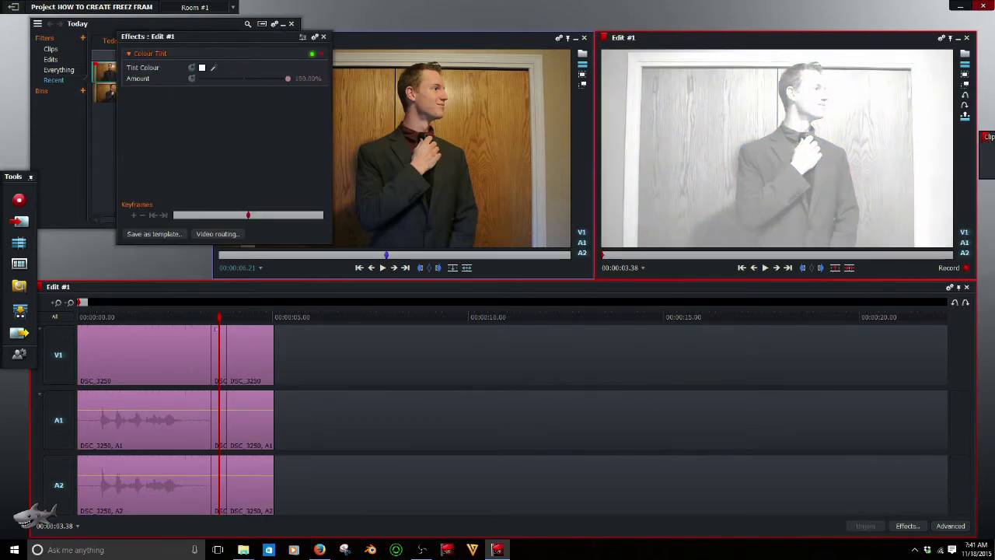
{"action": "left_click", "coordinate": [324, 37]}
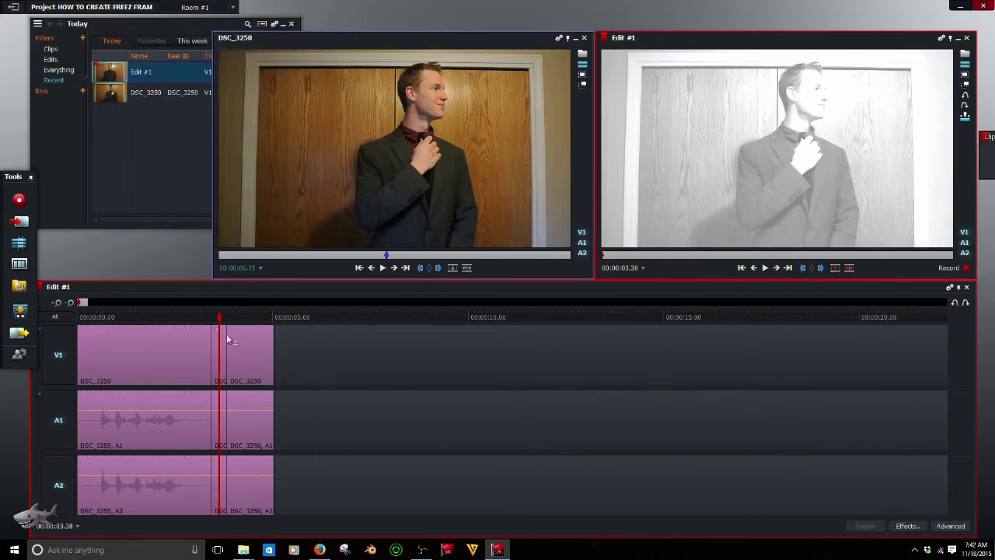
{"action": "left_click_drag", "start_coordinate": [220, 317], "coordinate": [250, 320]}
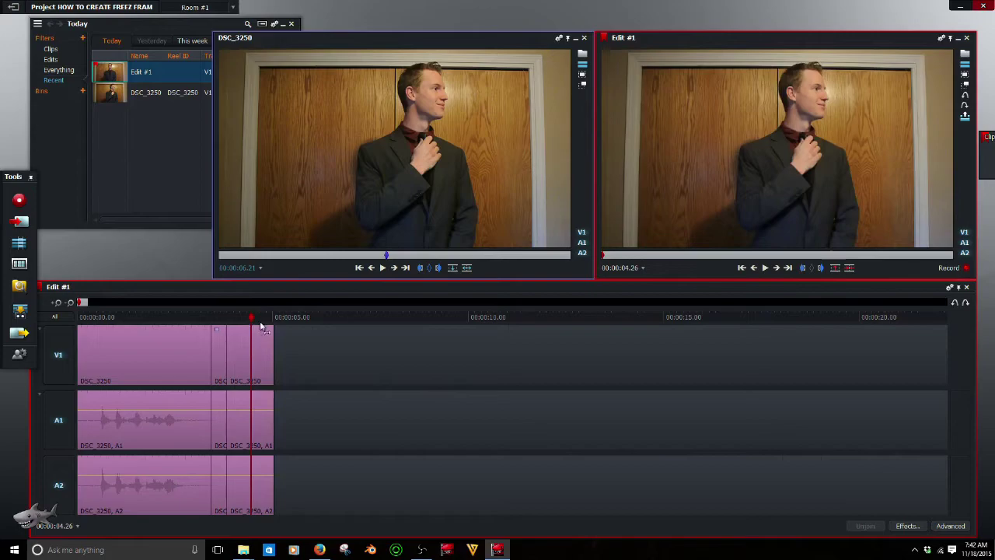
Step: Apply the Greyscale effect to the longer segment following the flash
{"action": "left_click", "coordinate": [901, 526]}
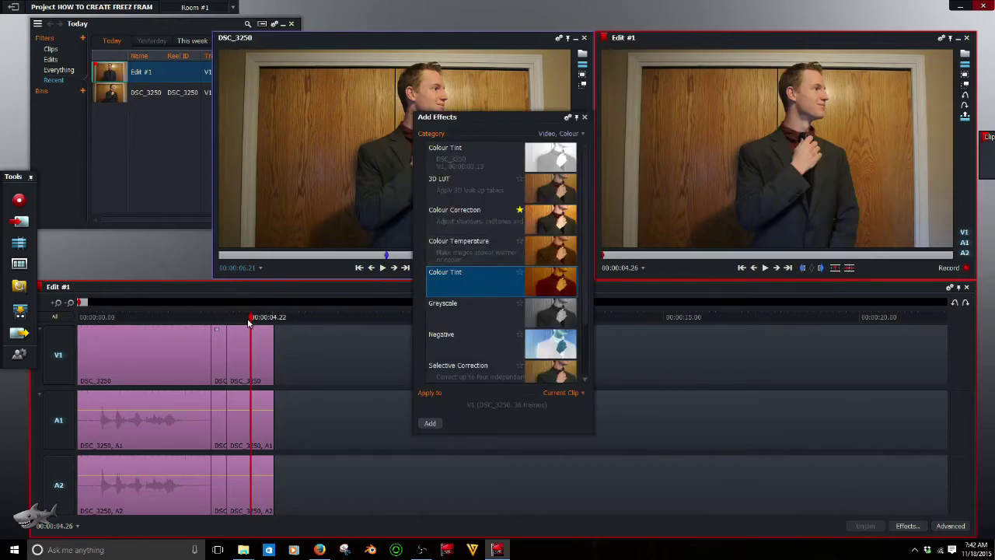
{"action": "left_click_drag", "start_coordinate": [248, 324], "coordinate": [198, 323]}
{"action": "left_click", "coordinate": [766, 267]}
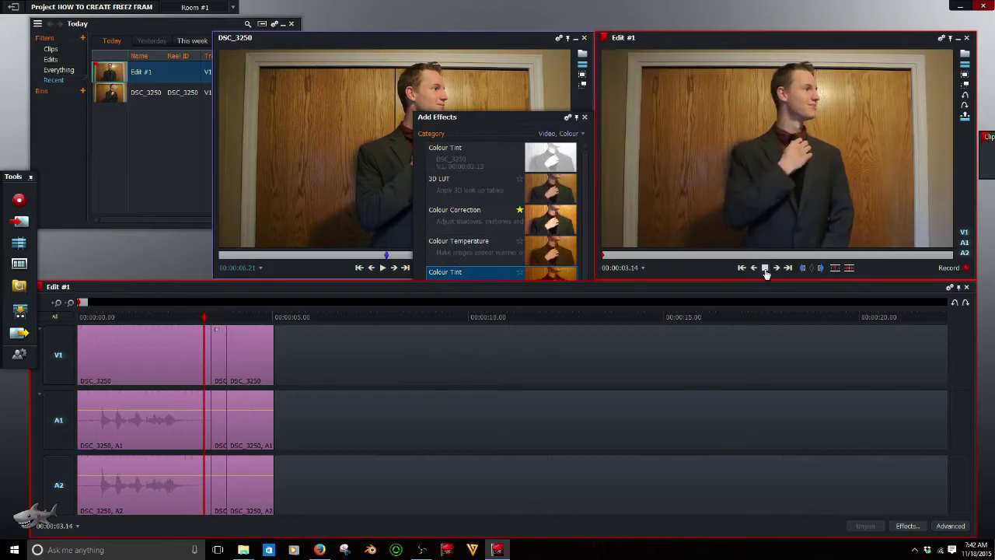
{"action": "left_click", "coordinate": [766, 267]}
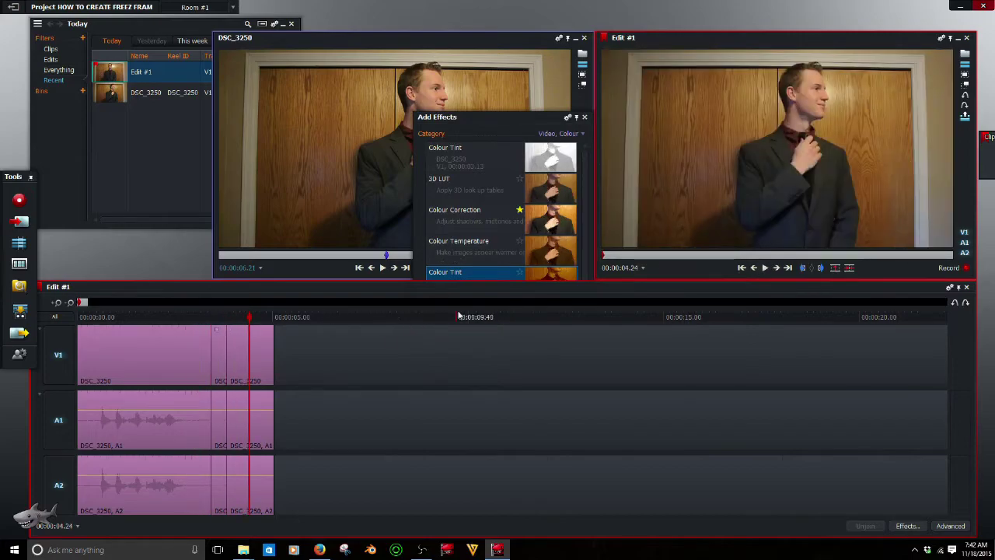
{"action": "scroll", "coordinate": [513, 225], "scroll_direction": "down", "scroll_amount": 2}
{"action": "left_click", "coordinate": [468, 248]}
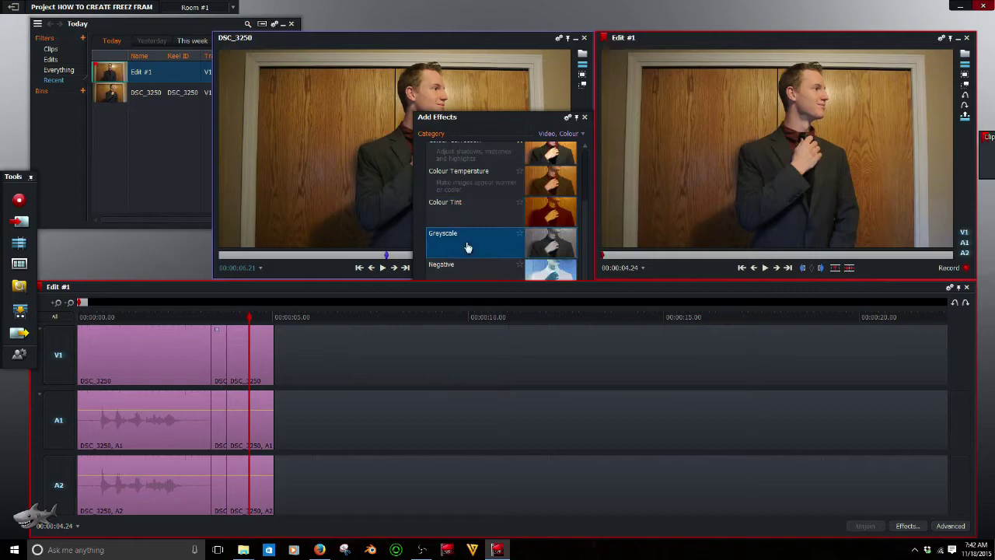
{"action": "left_click", "coordinate": [585, 116]}
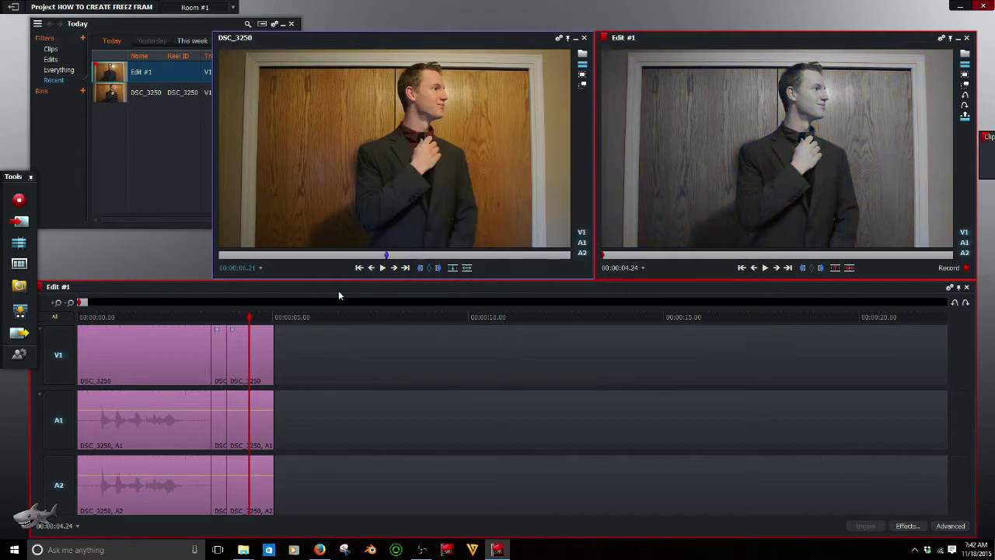
Step: Play back the flash and greyscale section, then show the camera-click sound in the bin
{"action": "left_click_drag", "start_coordinate": [255, 316], "coordinate": [202, 316]}
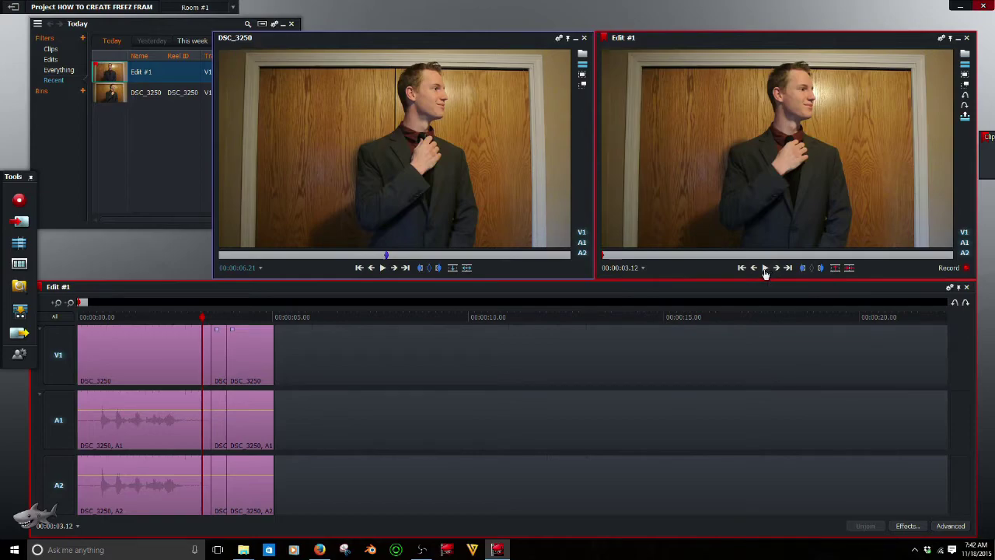
{"action": "left_click", "coordinate": [765, 268]}
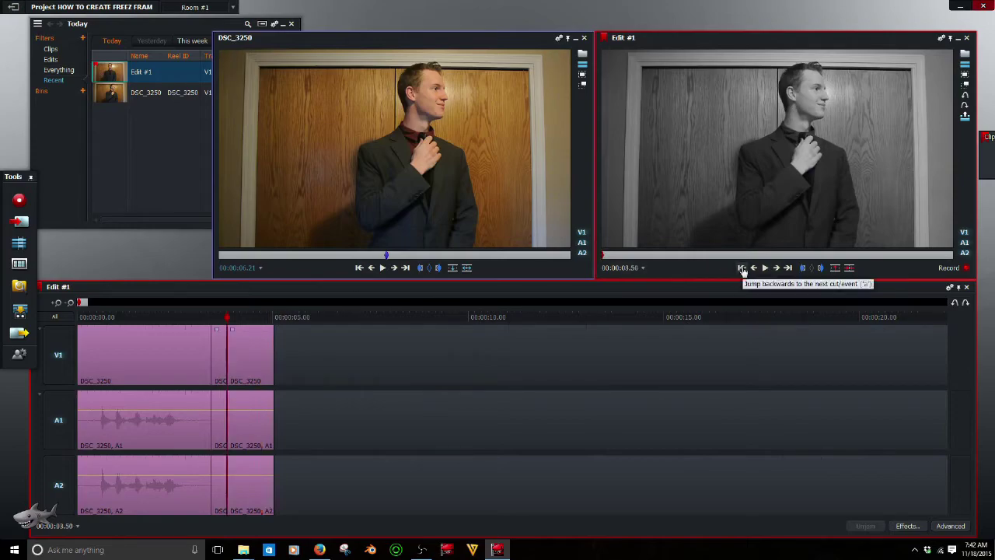
{"action": "left_click", "coordinate": [740, 267]}
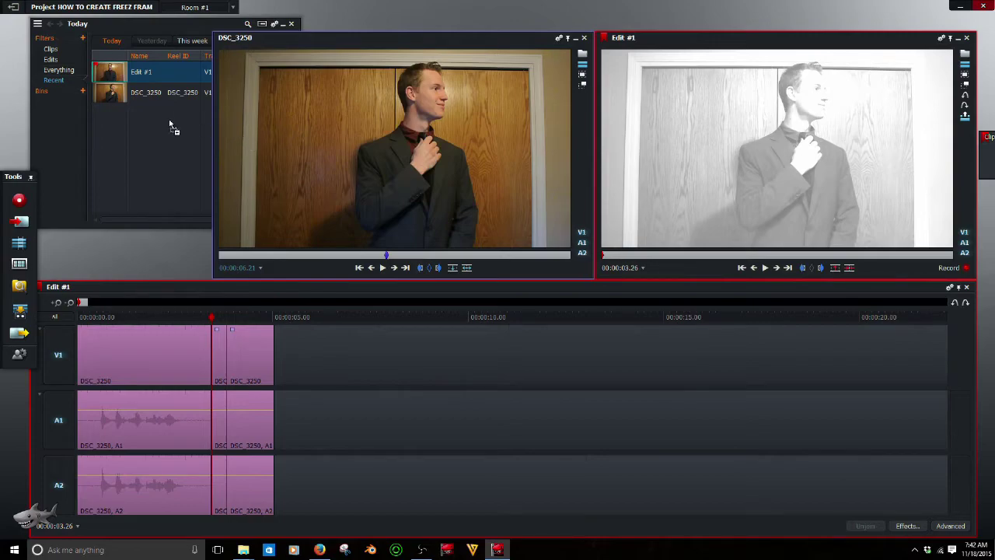
{"action": "left_click", "coordinate": [137, 132]}
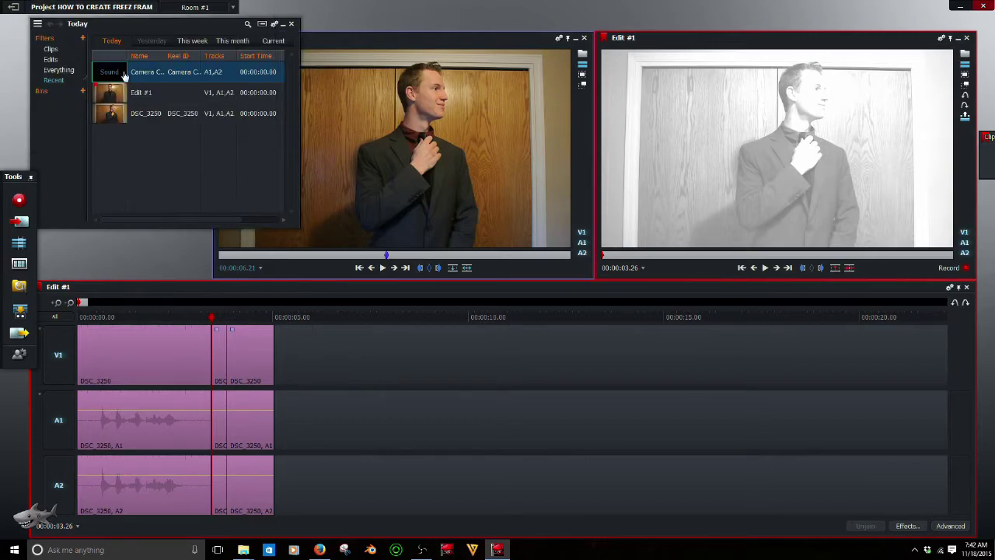
Step: Preview the camera-click sound from its start
{"action": "double_click", "coordinate": [124, 75]}
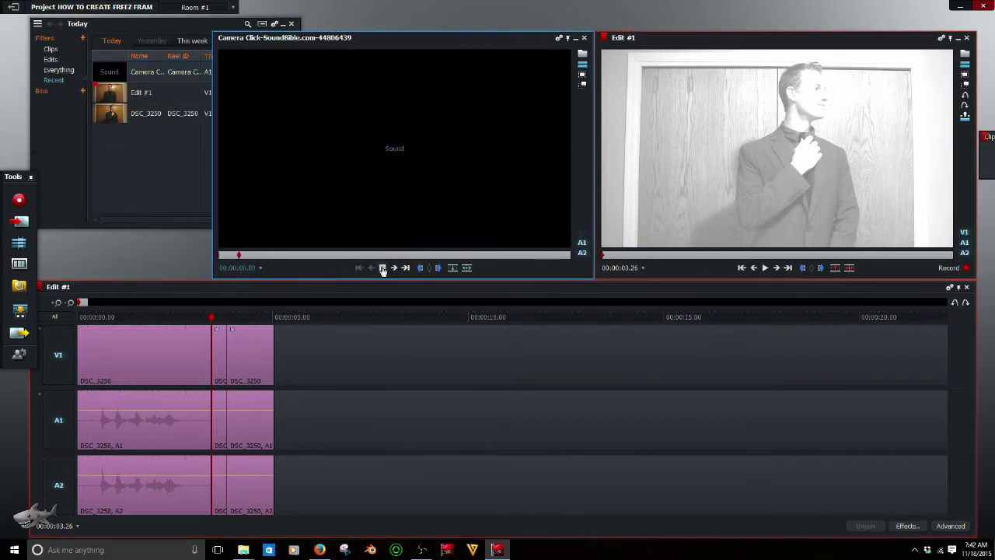
{"action": "left_click", "coordinate": [230, 255]}
{"action": "left_click", "coordinate": [381, 267]}
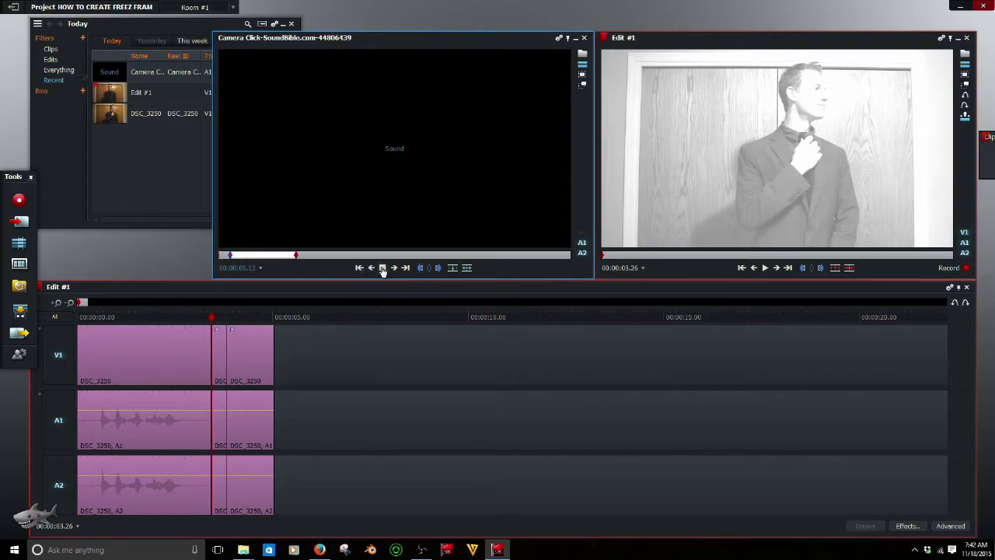
{"action": "left_click", "coordinate": [382, 267]}
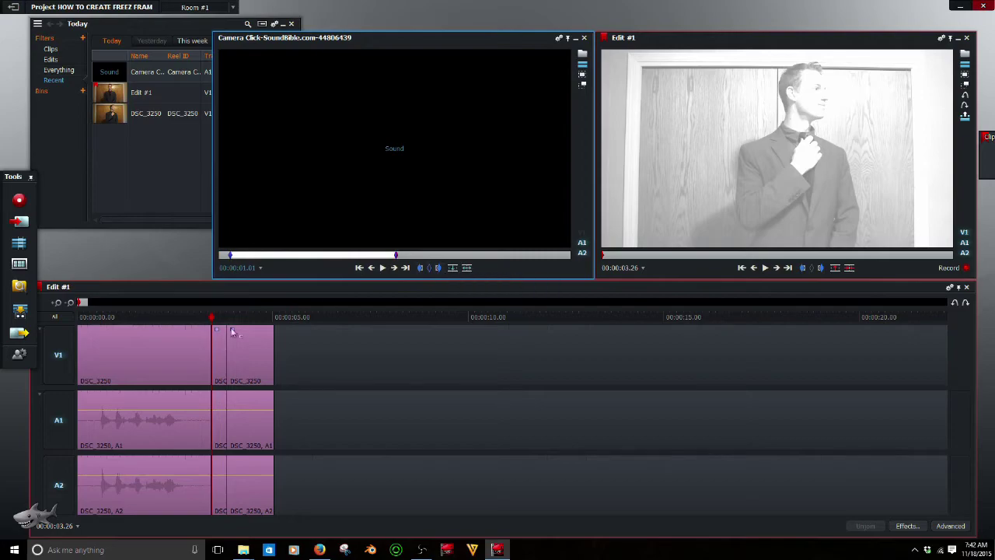
Step: Add 2 audio tracks after A2, creating A3 and A4
{"action": "right_click", "coordinate": [73, 428]}
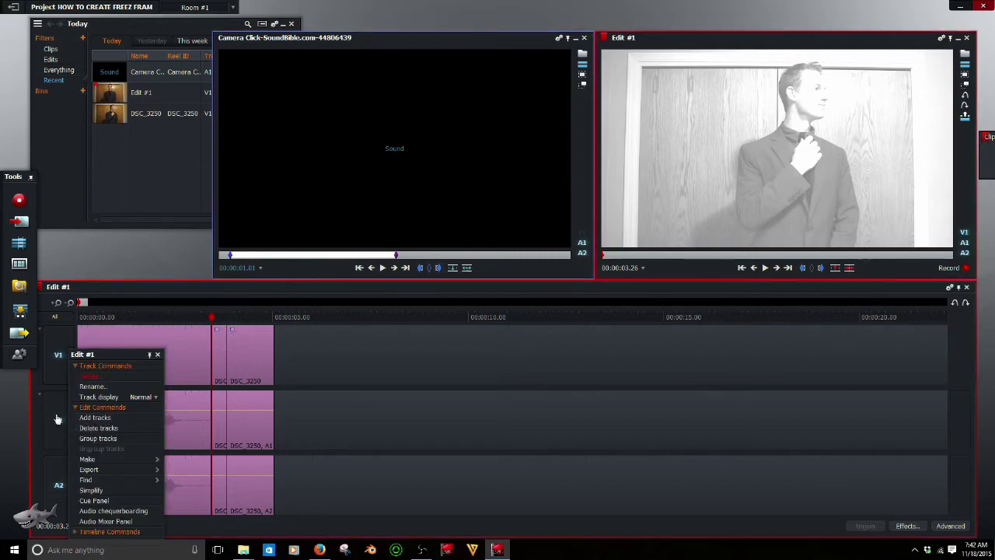
{"action": "left_click", "coordinate": [95, 417]}
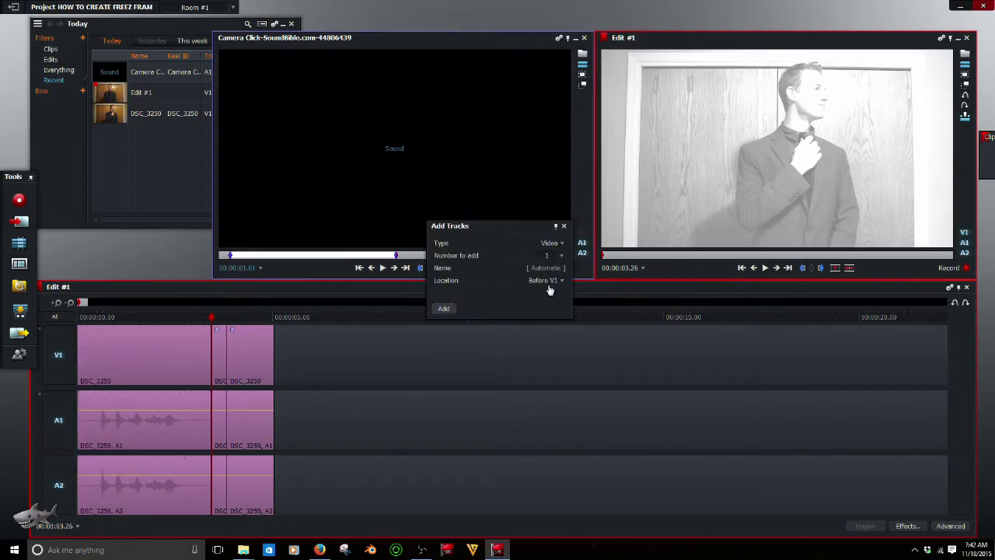
{"action": "left_click", "coordinate": [552, 243]}
{"action": "left_click", "coordinate": [546, 264]}
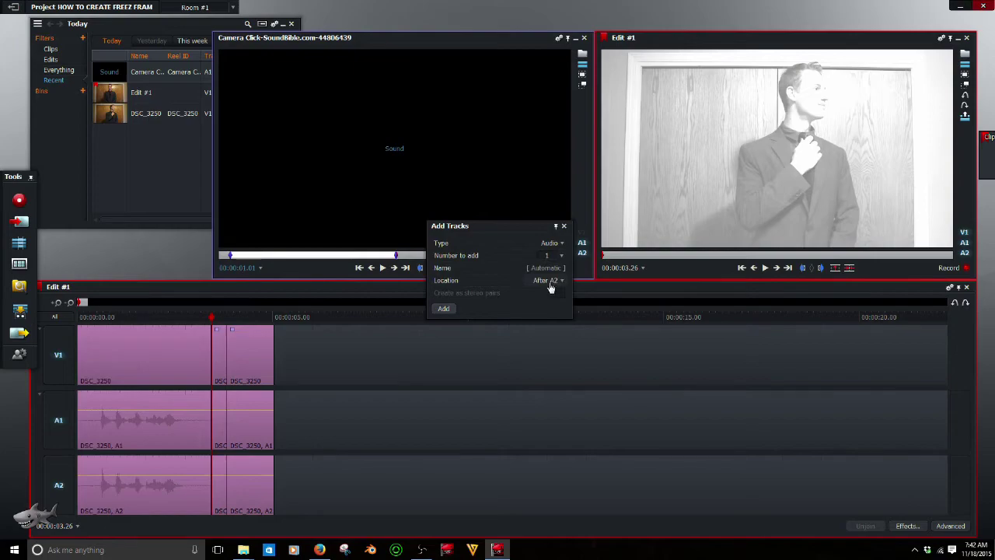
{"action": "left_click", "coordinate": [561, 257]}
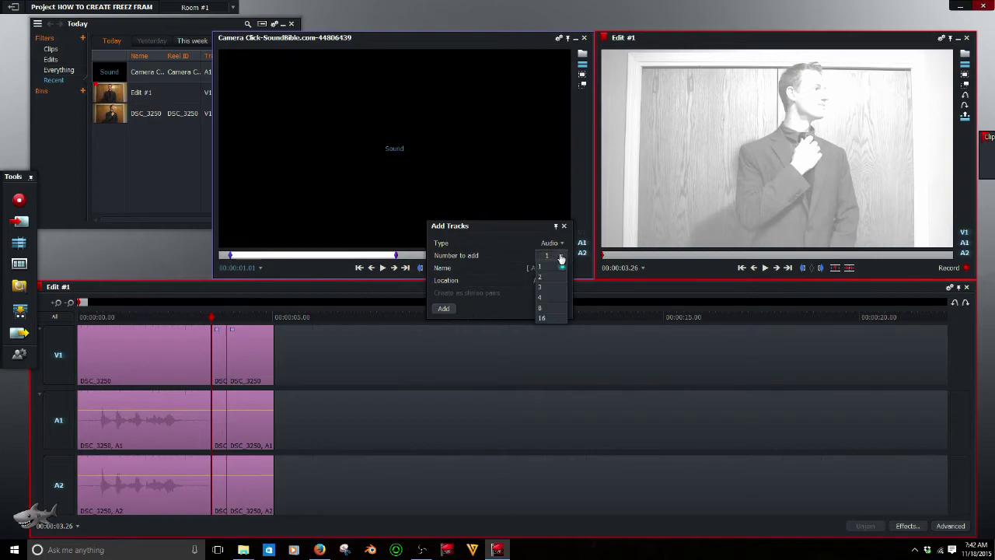
{"action": "left_click", "coordinate": [549, 282]}
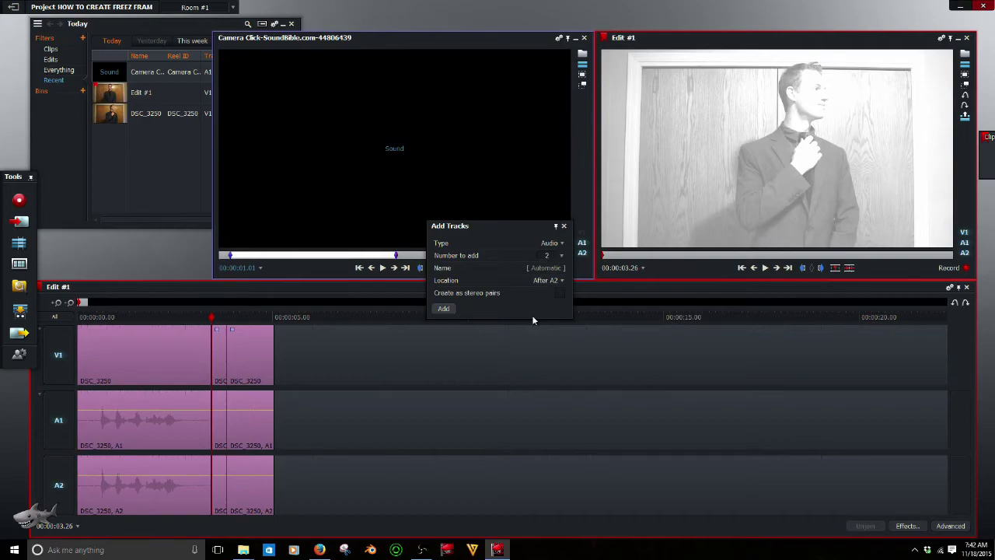
{"action": "left_click", "coordinate": [449, 311]}
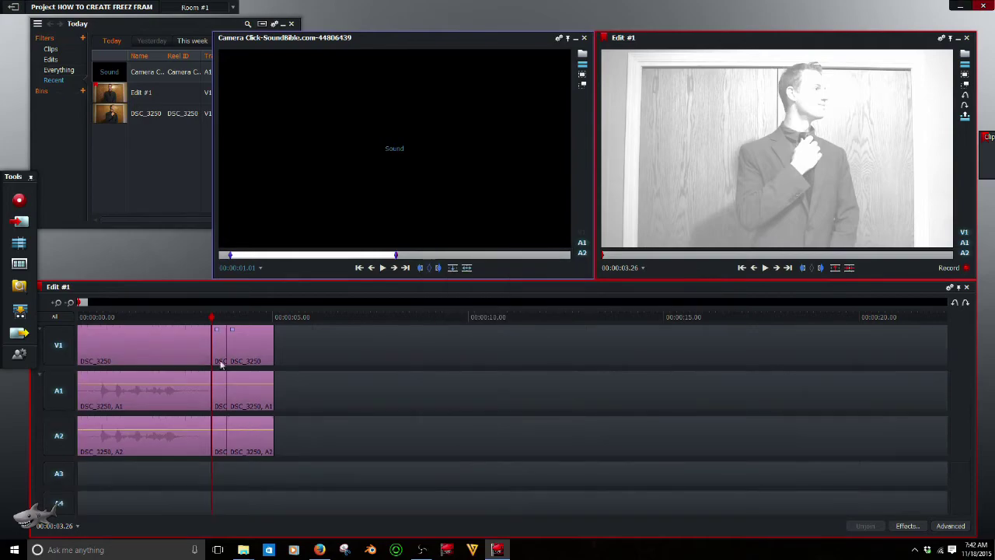
Step: Disable V1, A1 and A2 and insert the camera-click sound onto A3 and A4
{"action": "left_click", "coordinate": [58, 345]}
{"action": "left_click", "coordinate": [58, 390]}
{"action": "left_click", "coordinate": [58, 435]}
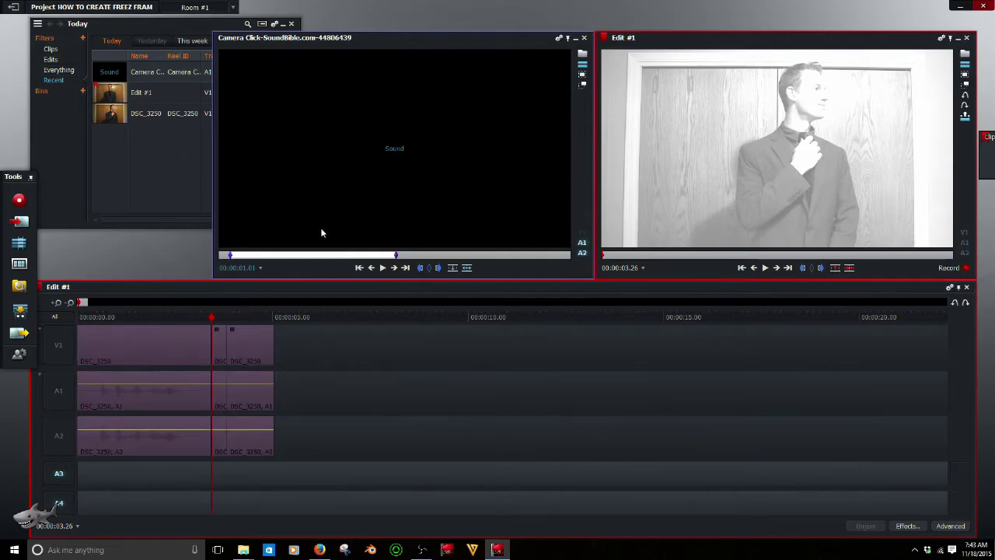
{"action": "left_click", "coordinate": [467, 268]}
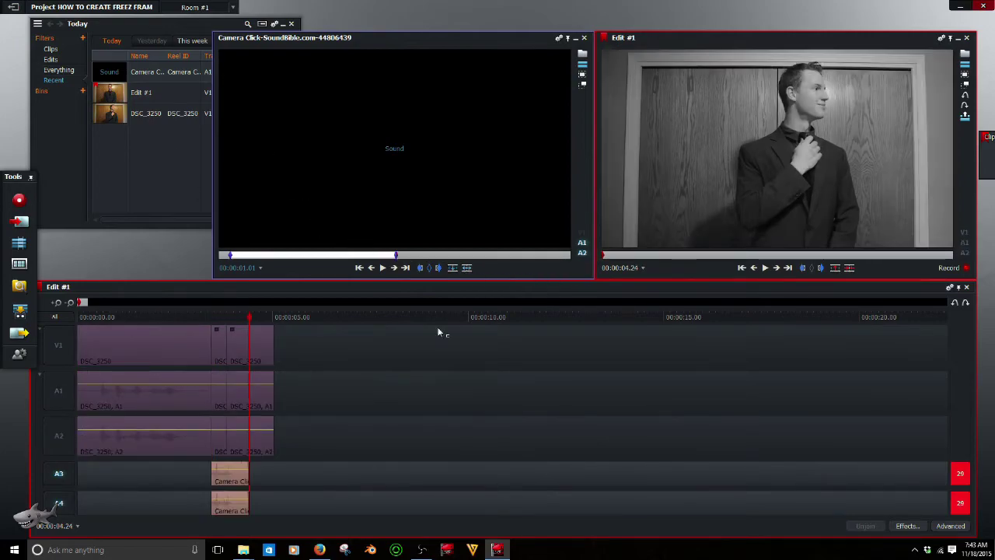
Step: Play back the freeze frame with the click sound, then close the Movies & TV window
{"action": "left_click", "coordinate": [232, 319]}
{"action": "left_click_drag", "start_coordinate": [232, 319], "coordinate": [78, 319]}
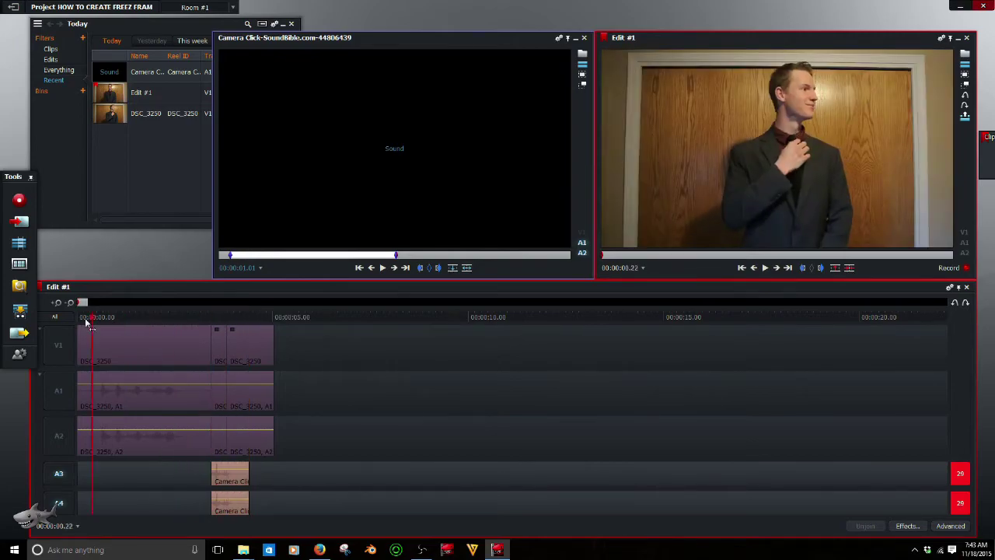
{"action": "left_click", "coordinate": [767, 268]}
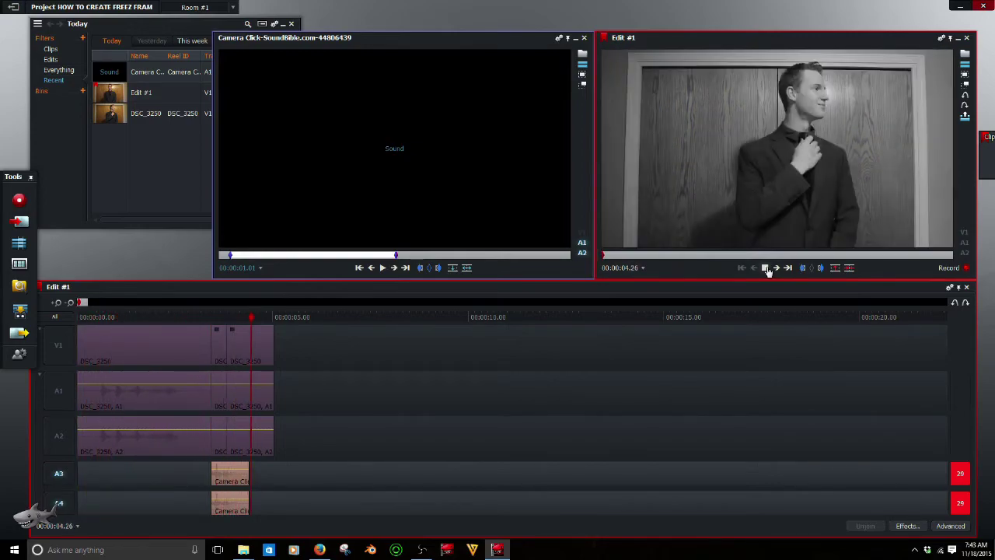
{"action": "left_click", "coordinate": [767, 269]}
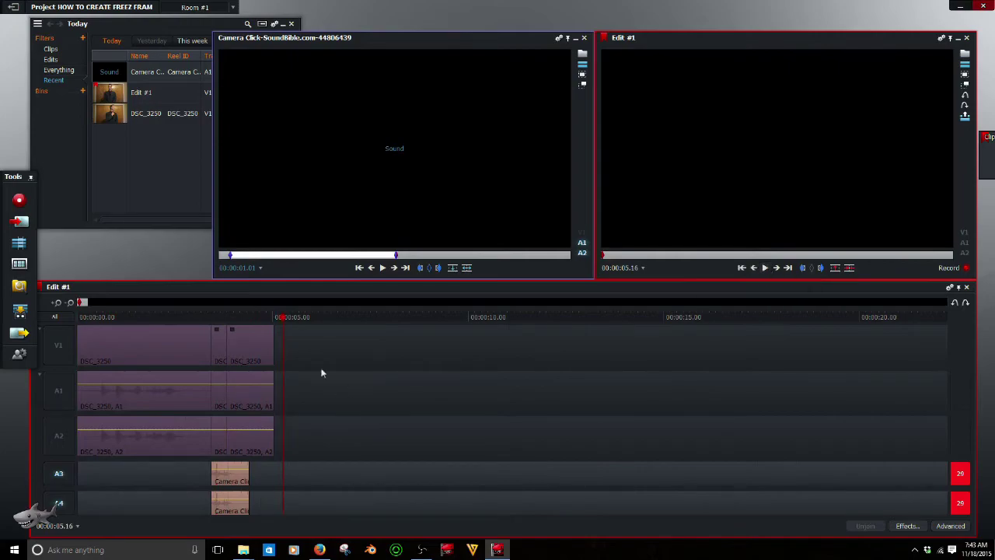
{"action": "left_click", "coordinate": [743, 268]}
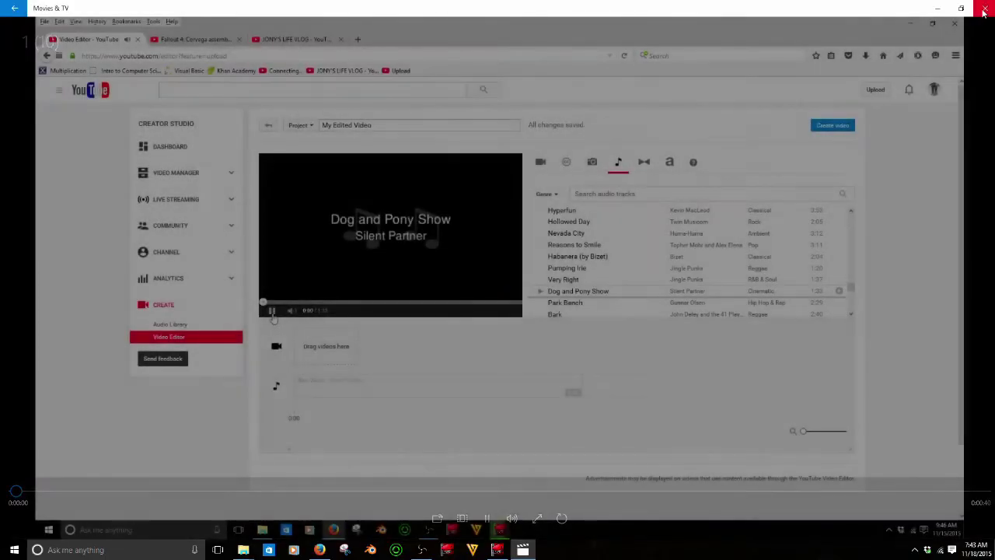
{"action": "left_click", "coordinate": [984, 10]}
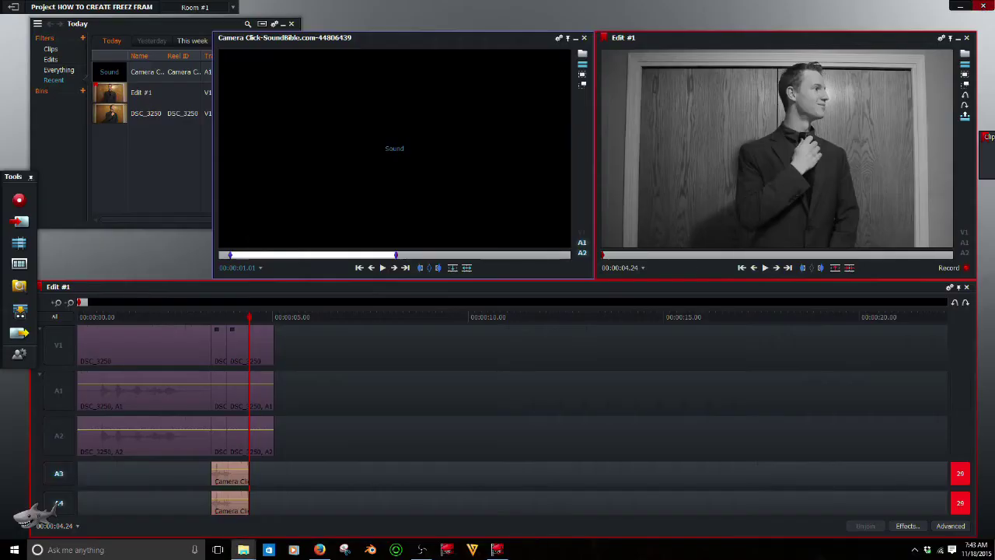
Step: Import the music screen recording '1 (11' into the bin, preview it, and mark an out point at 00:00:08.18
{"action": "left_click", "coordinate": [131, 178]}
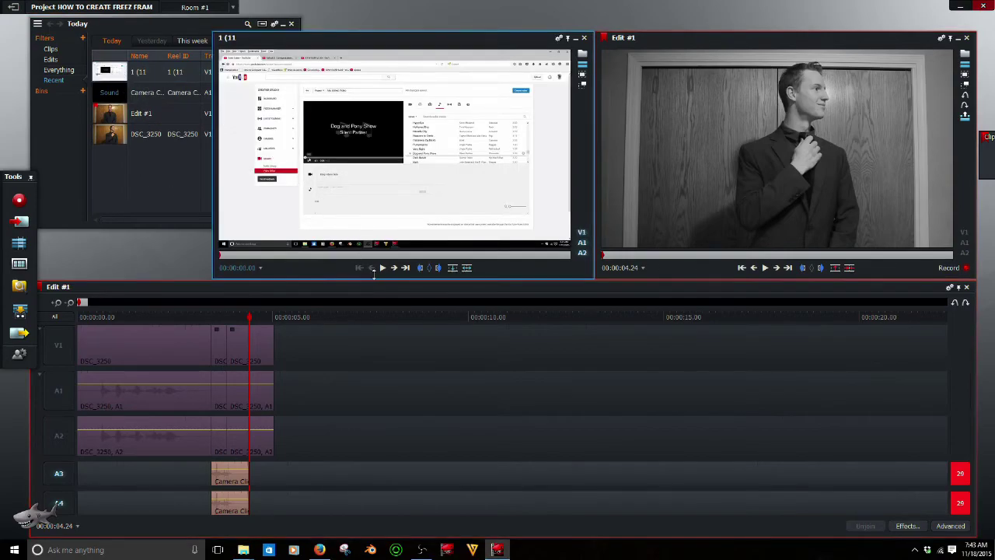
{"action": "left_click", "coordinate": [383, 267]}
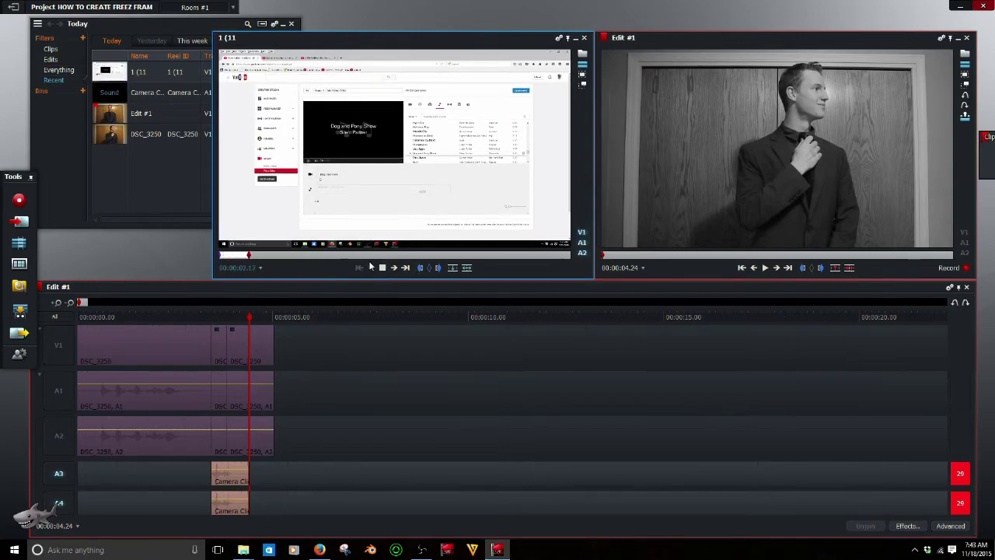
{"action": "left_click", "coordinate": [319, 257]}
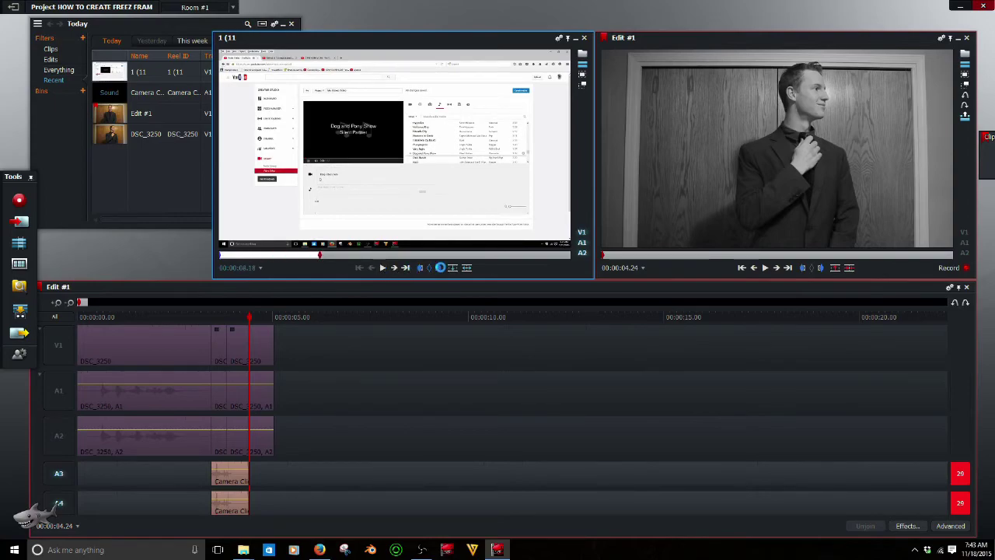
{"action": "left_click", "coordinate": [438, 268]}
{"action": "right_click", "coordinate": [60, 438]}
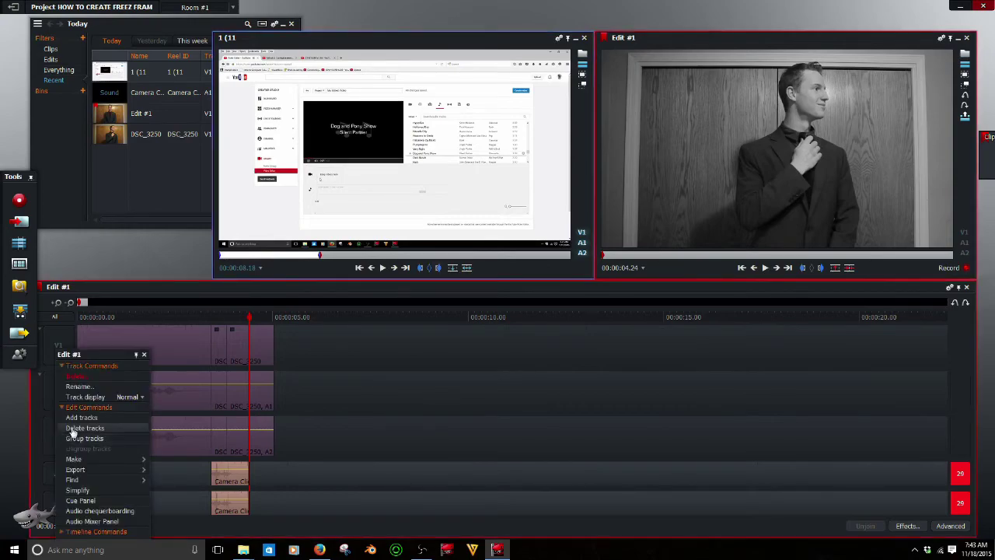
Step: Add two new audio tracks, A5 and A6, to the edit
{"action": "left_click", "coordinate": [77, 417]}
{"action": "left_click", "coordinate": [553, 246]}
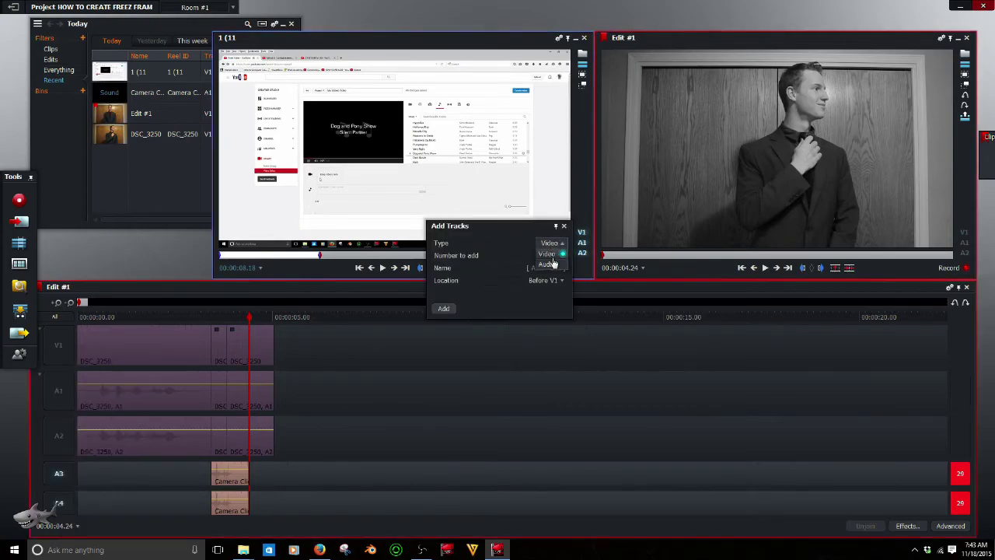
{"action": "left_click", "coordinate": [553, 266]}
{"action": "left_click", "coordinate": [555, 255]}
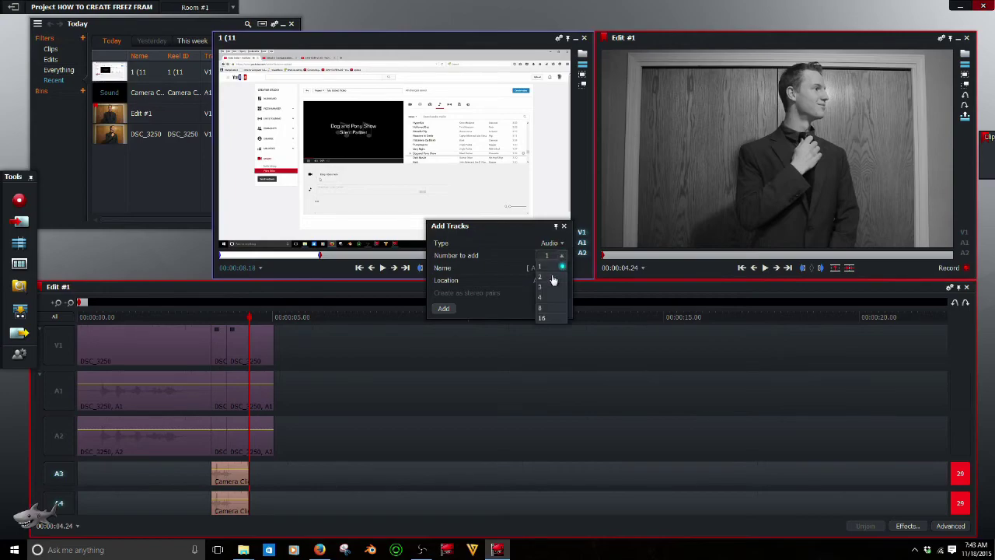
{"action": "left_click", "coordinate": [552, 267]}
{"action": "left_click", "coordinate": [443, 309]}
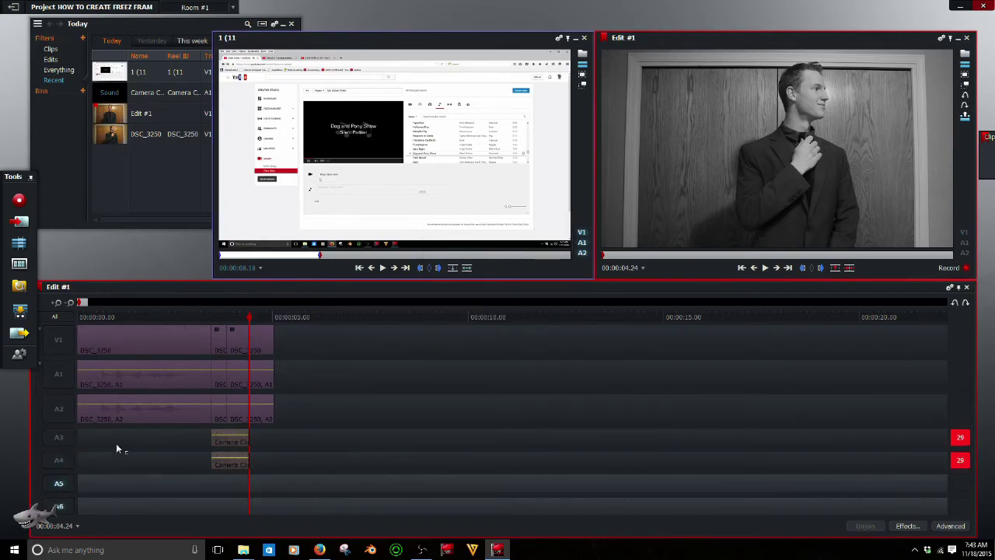
Step: Insert the music clip onto A5 and A6 from the start of the edit
{"action": "left_click_drag", "start_coordinate": [248, 319], "coordinate": [44, 322]}
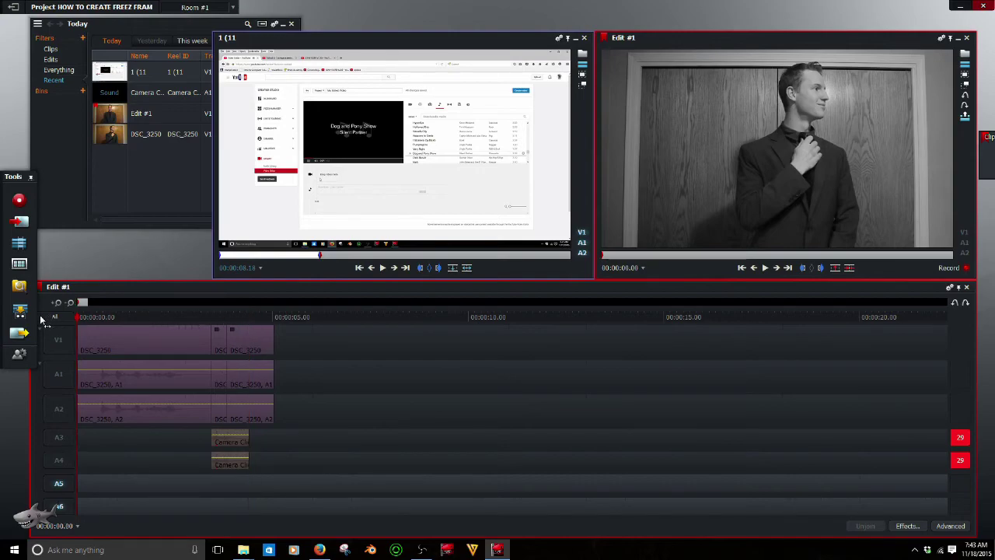
{"action": "left_click", "coordinate": [467, 268]}
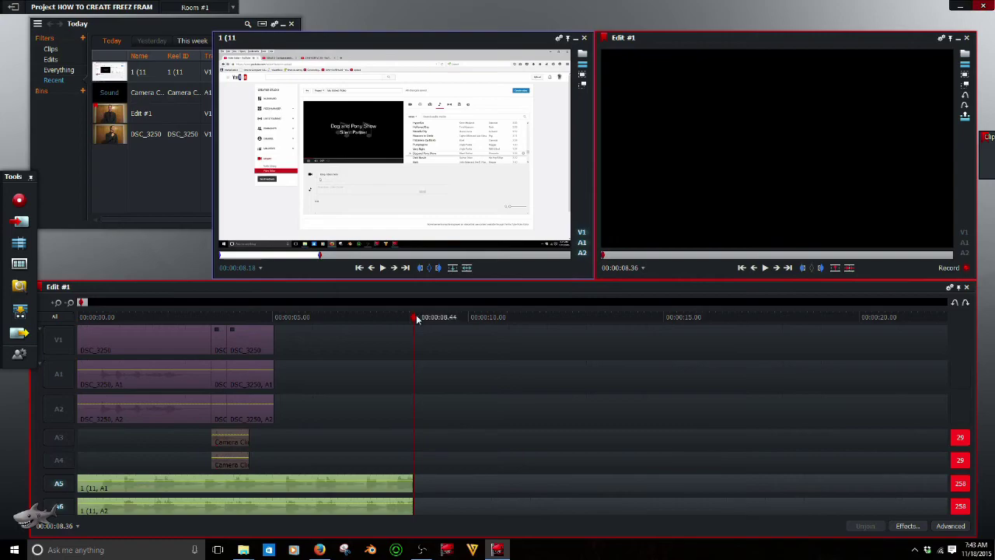
{"action": "left_click_drag", "start_coordinate": [309, 320], "coordinate": [49, 327]}
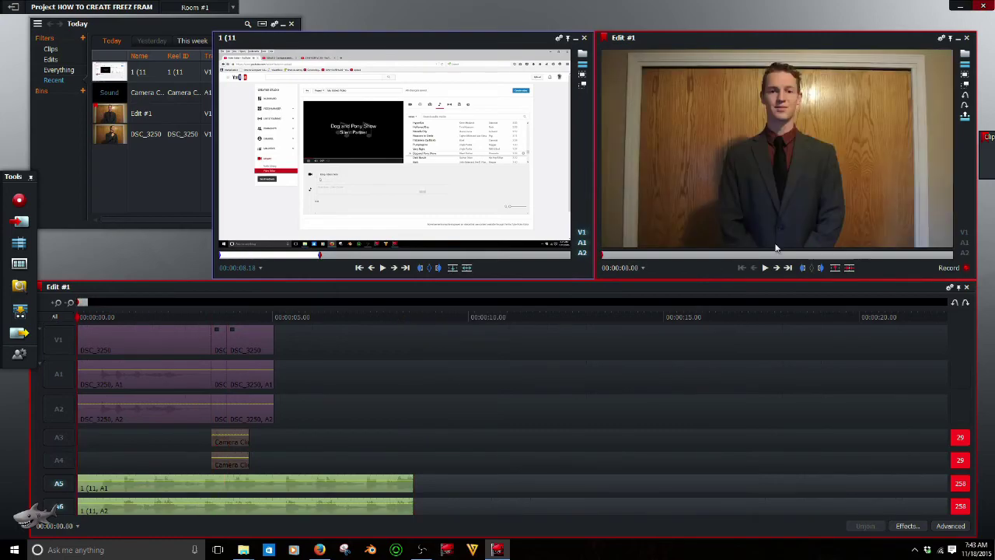
Step: Play the edit to 00:00:07.48, then add a -7.6 dB volume keyframe to the A6 music
{"action": "left_click", "coordinate": [765, 268]}
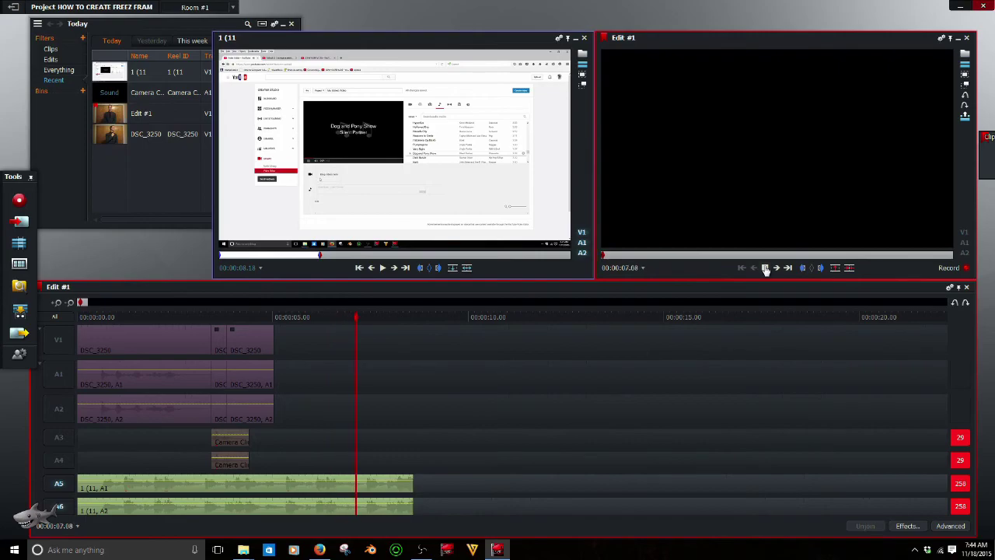
{"action": "left_click", "coordinate": [764, 268]}
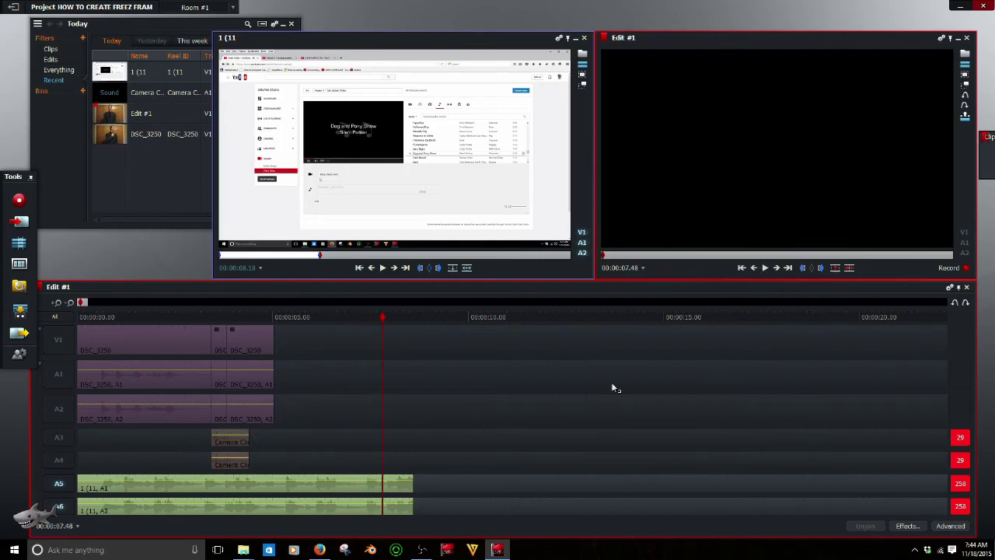
{"action": "right_click", "coordinate": [223, 481]}
{"action": "right_click", "coordinate": [216, 481]}
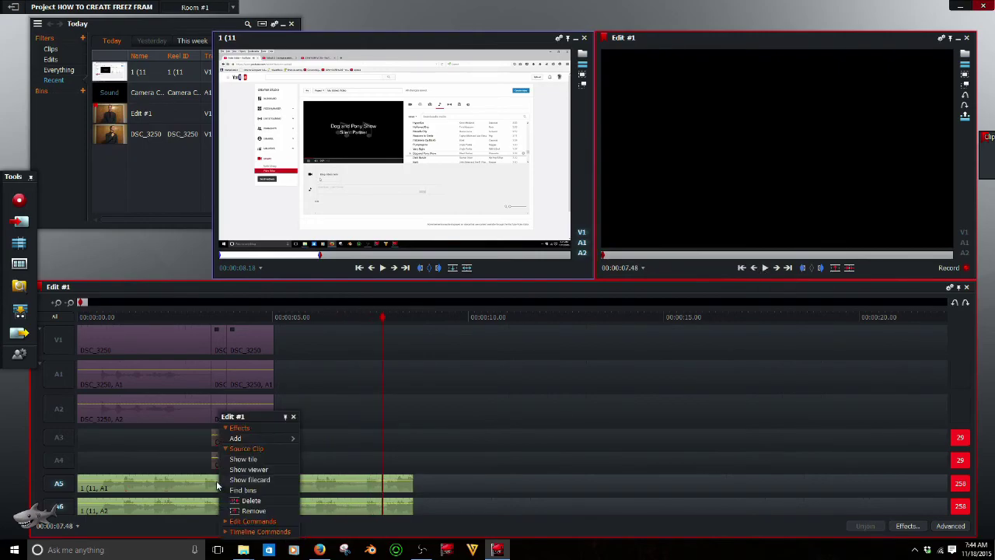
{"action": "left_click", "coordinate": [216, 480]}
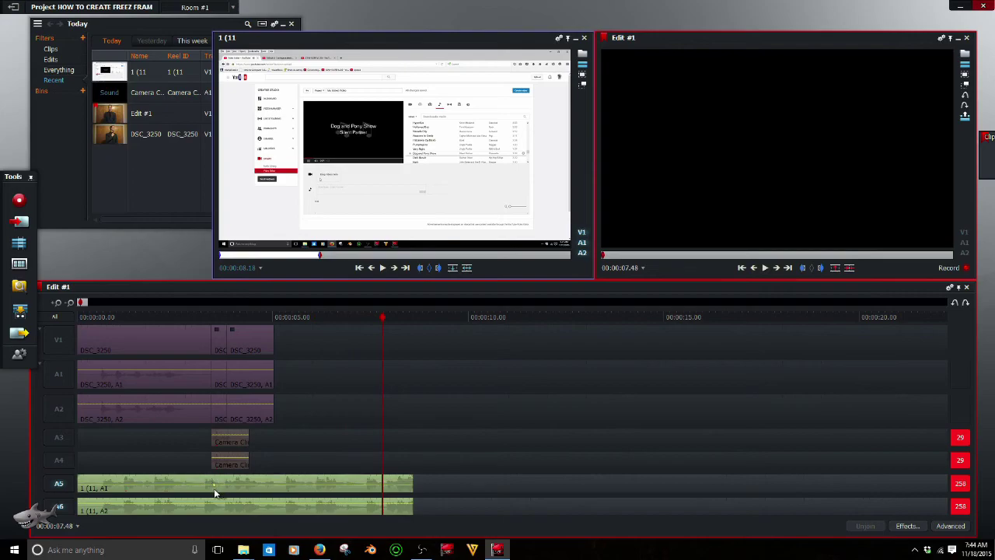
{"action": "left_click", "coordinate": [223, 509]}
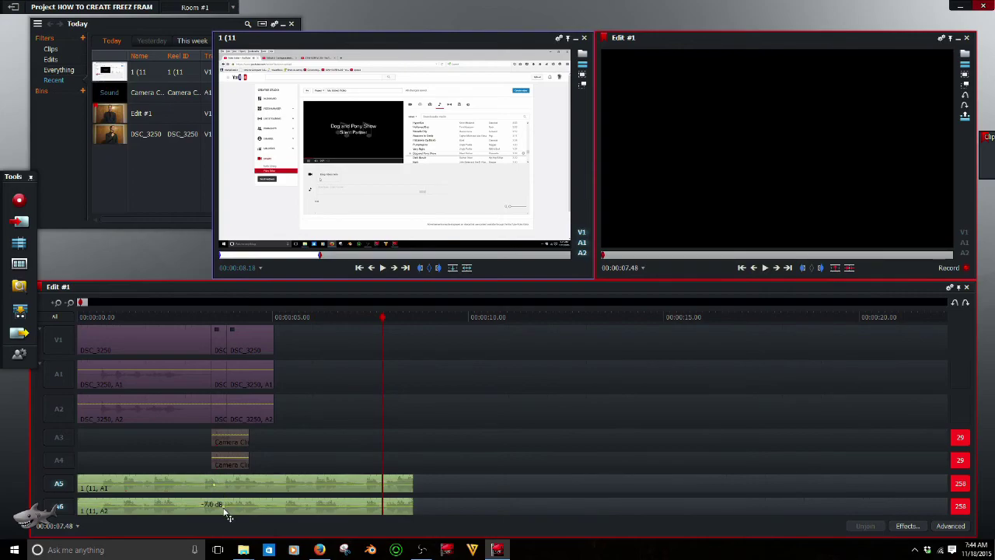